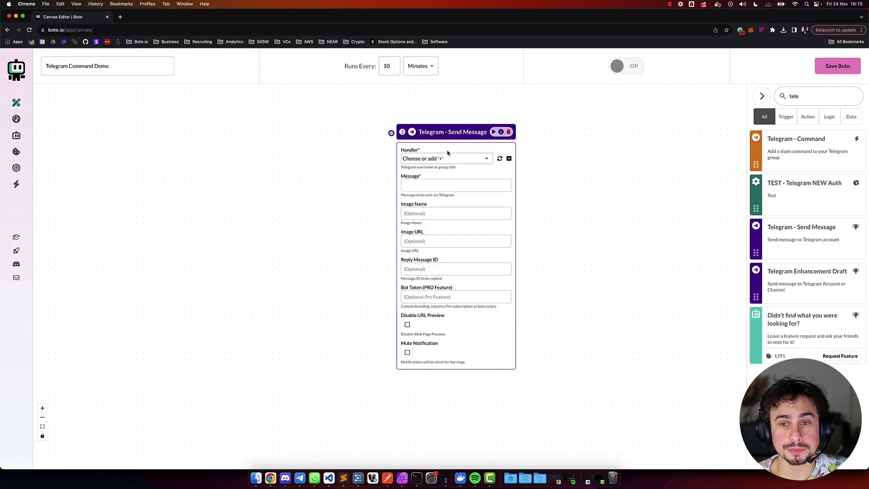
Shift the Telegram - Send Message block slightly aside, view the Custom Bot Demo group in Telegram, and return to the Boto canvas.
drag(447, 131, 424, 131)
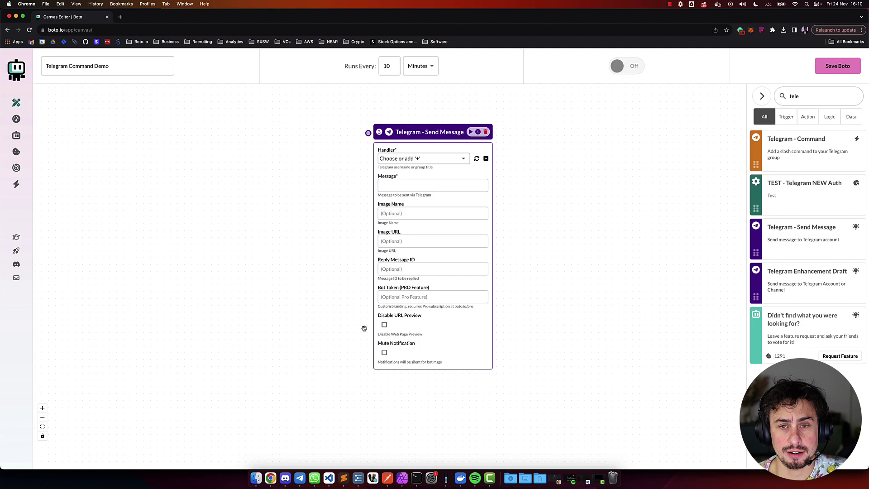
key(ctrl+Up)
click(351, 191)
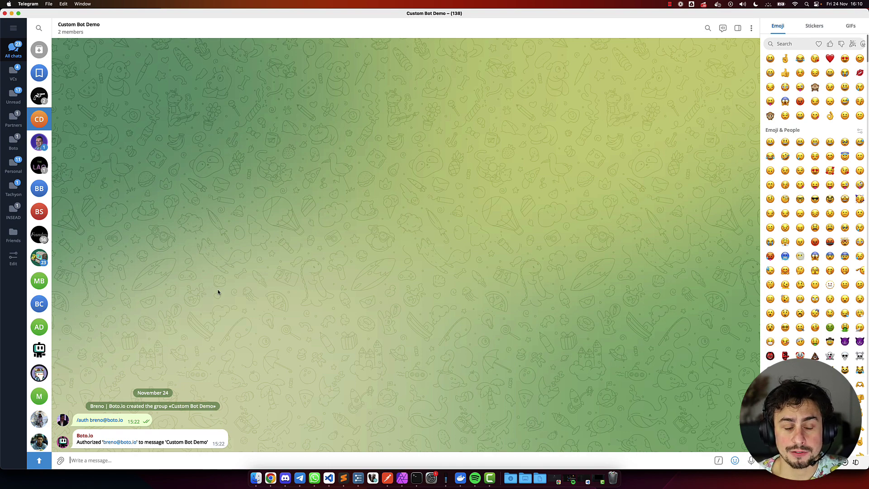
key(ctrl+Up)
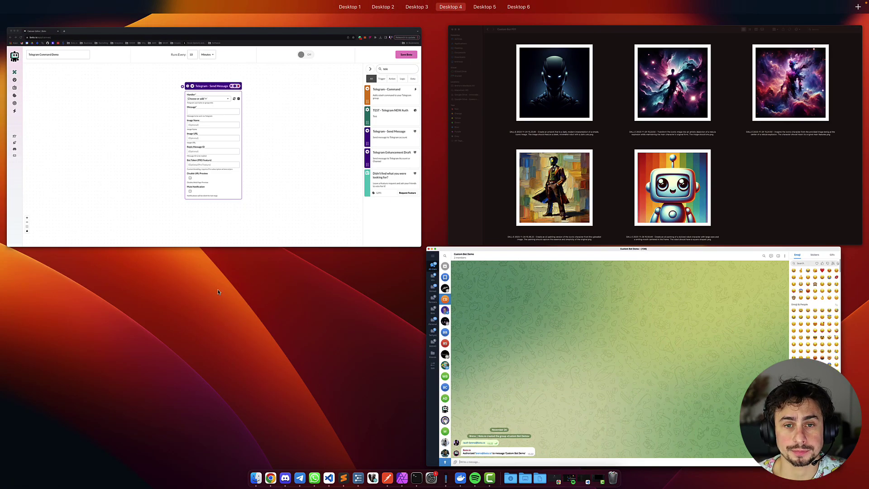
click(319, 155)
Set the Send Message handler to Custom Bot Demo, enter "Test message" as the message, and run the block.
click(414, 159)
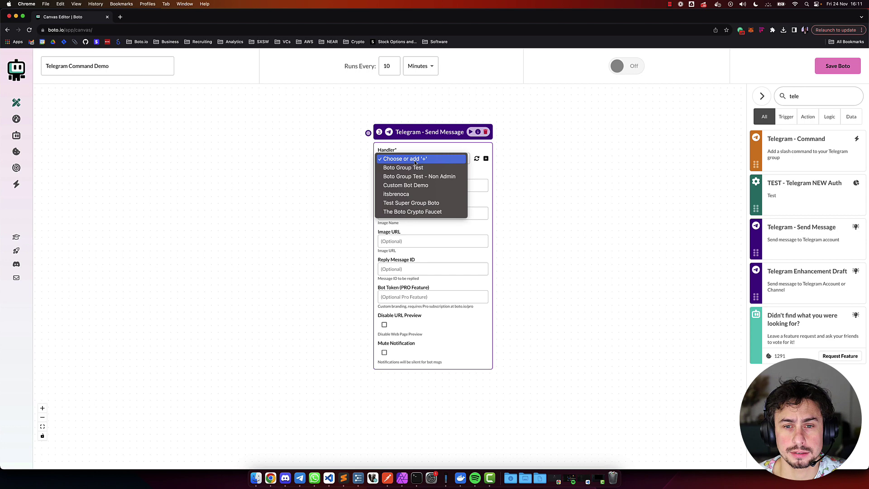
click(408, 185)
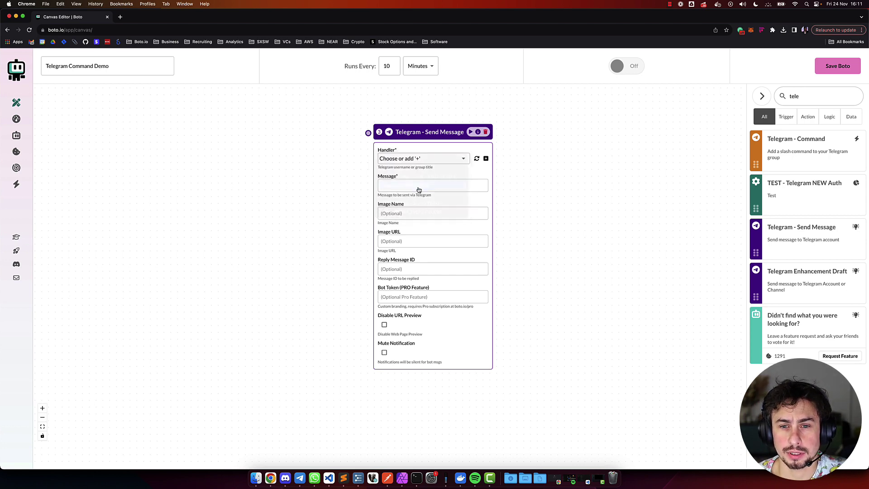
click(435, 183)
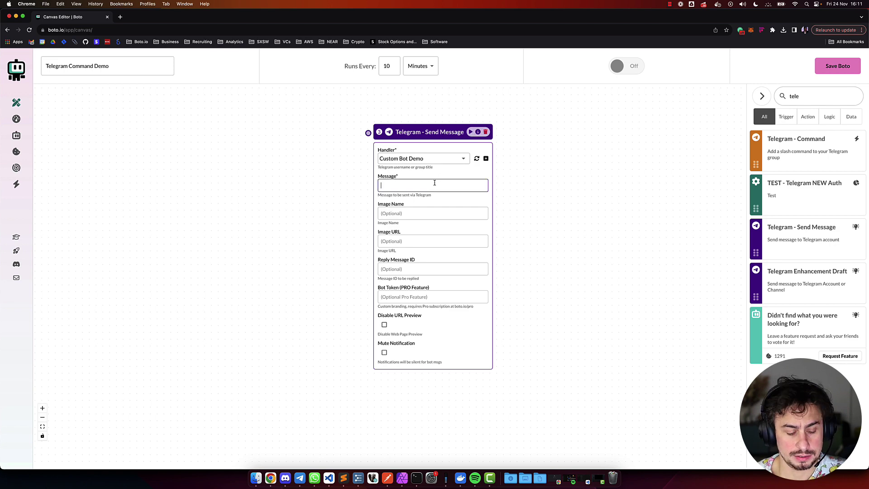
text(Test message)
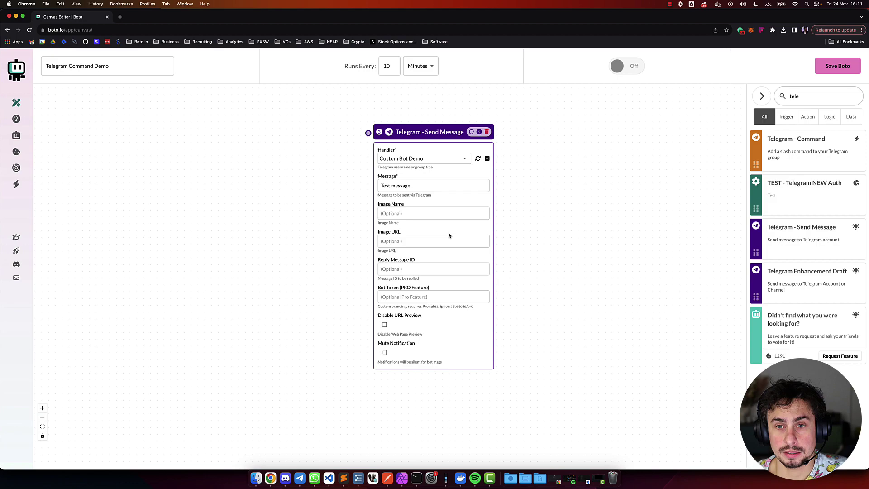
Switch to Telegram and check the Custom Bot Demo group for the test message.
key(ctrl+Up)
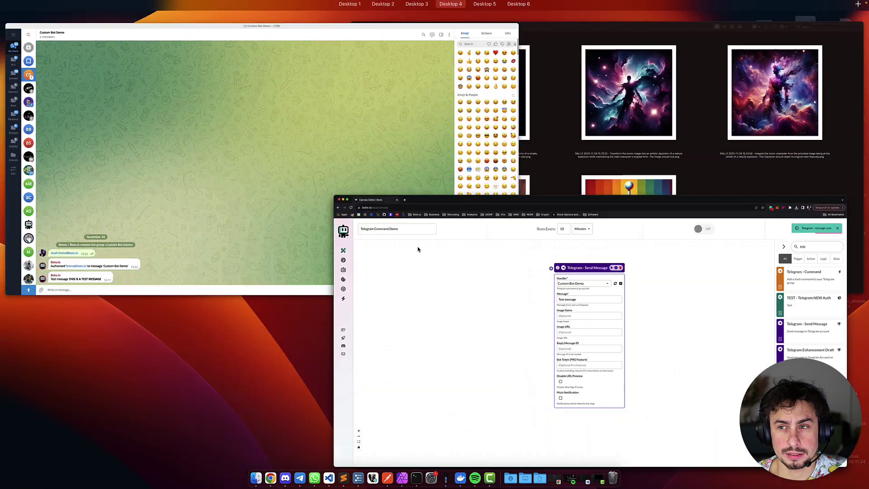
click(346, 182)
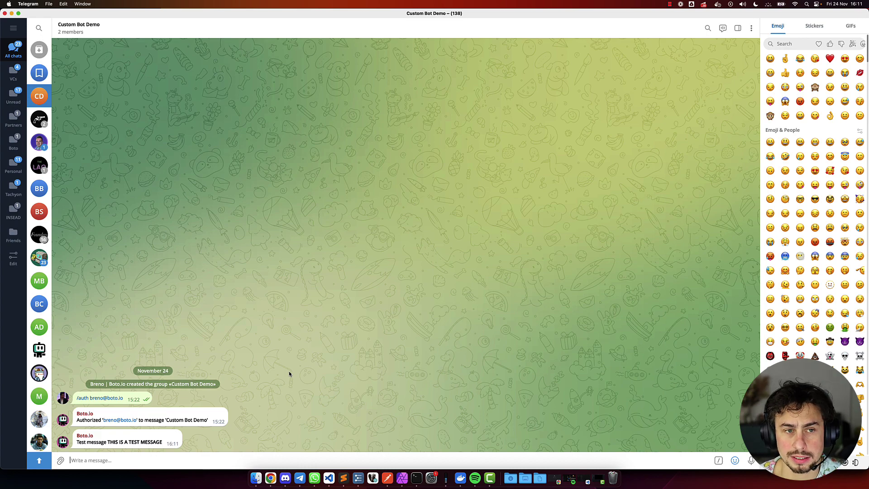
key(ctrl+Up)
click(479, 320)
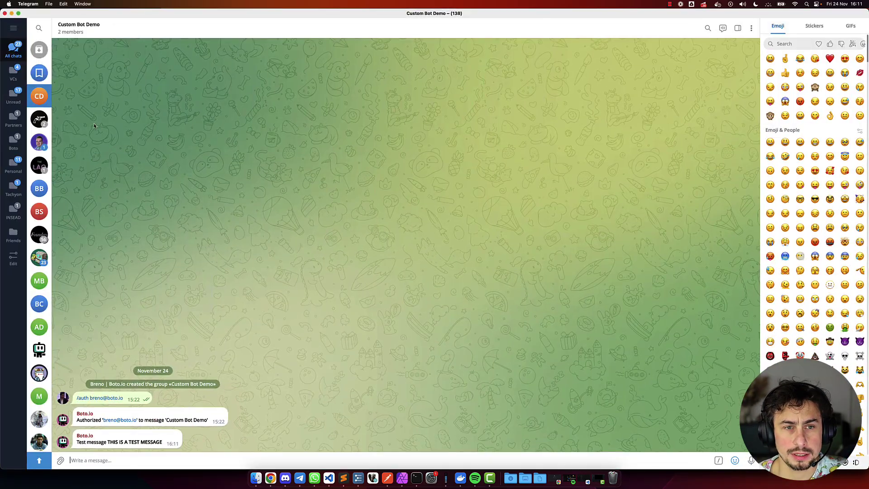
Search the Telegram chats for "botfa" and open the BotFather chat.
click(39, 28)
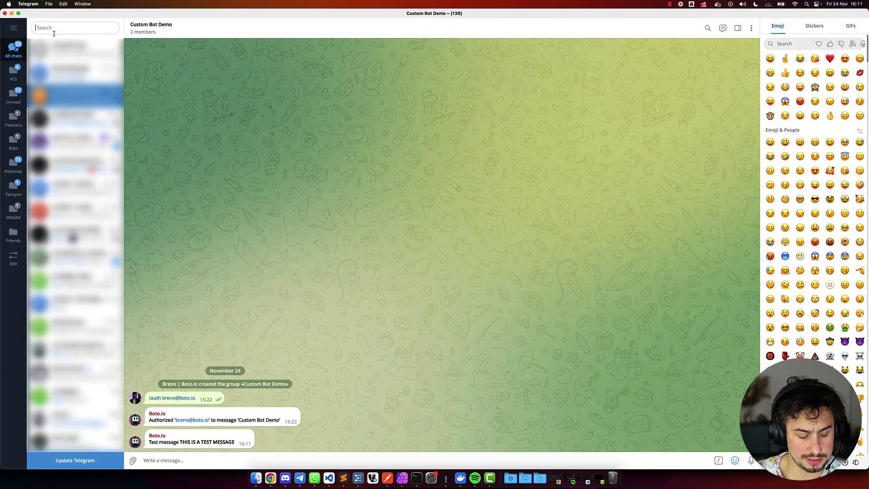
text(botfa)
click(80, 53)
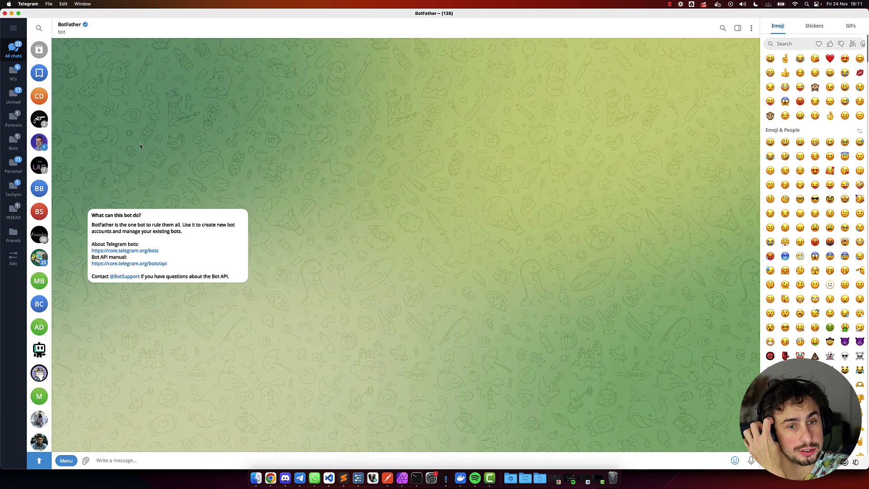
Start a new bot with BotFather's /newbot command and name it "Cool TG Bot".
text(/new)
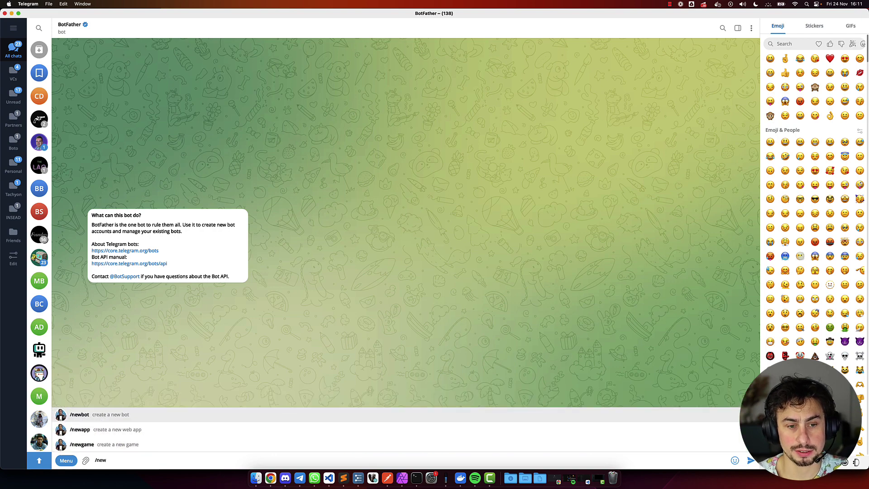
key(Return)
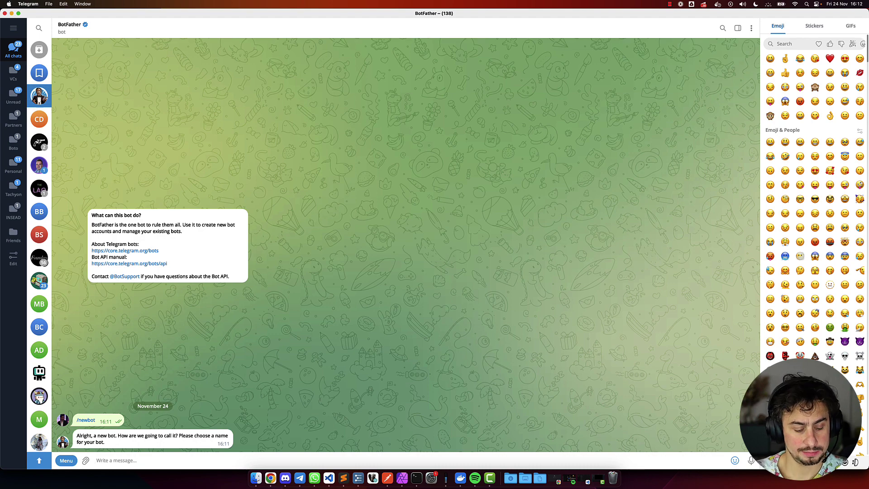
text(Cool)
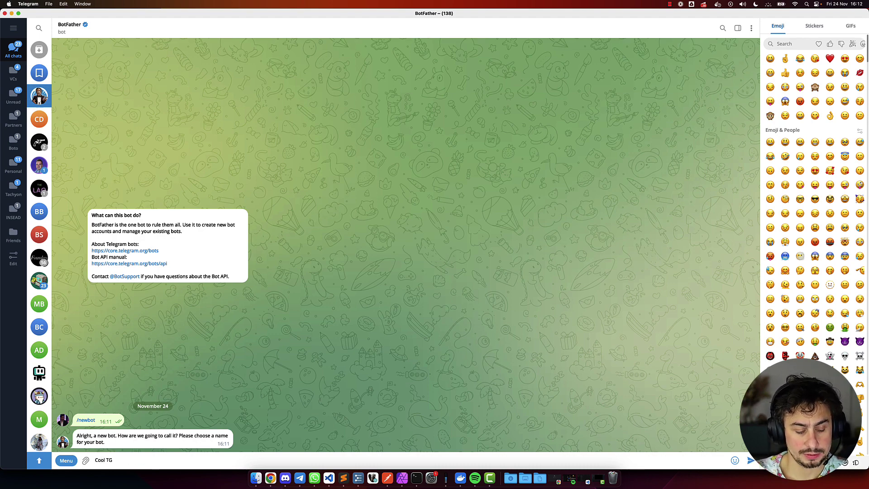
text( TG Bot)
key(Return)
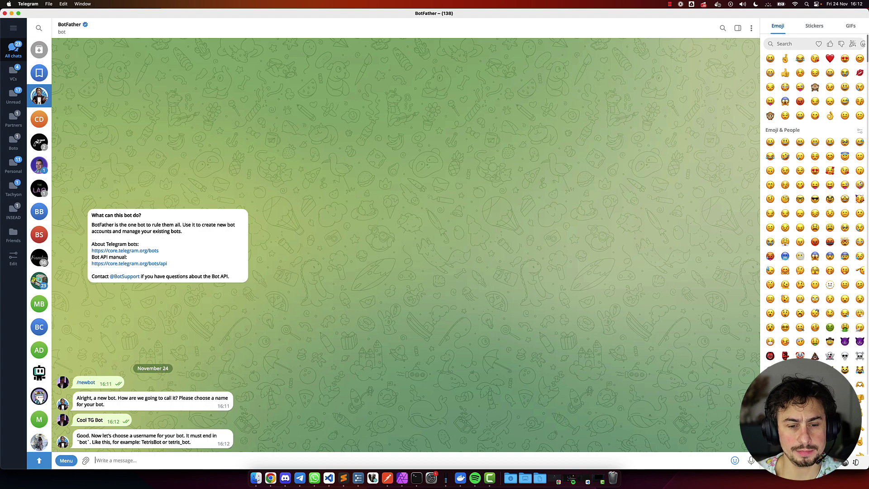
Try to register cool_tg_bot as the new bot's username.
text(cool)
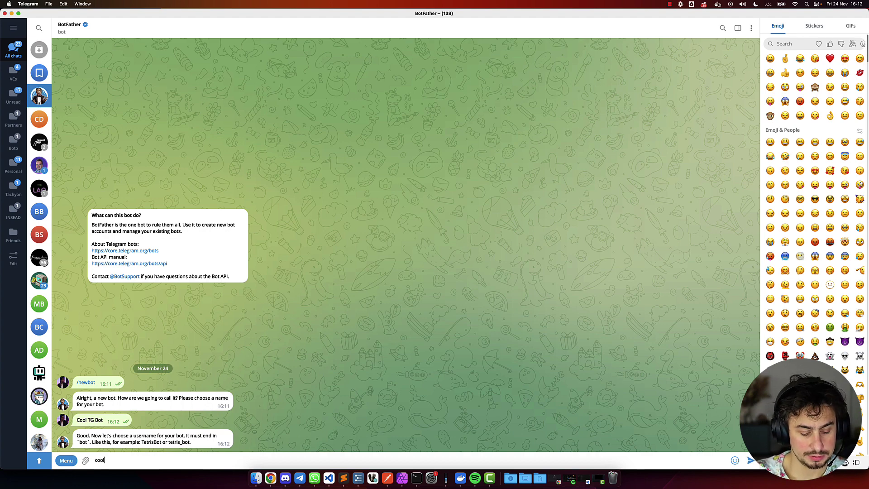
text(_tg_bot)
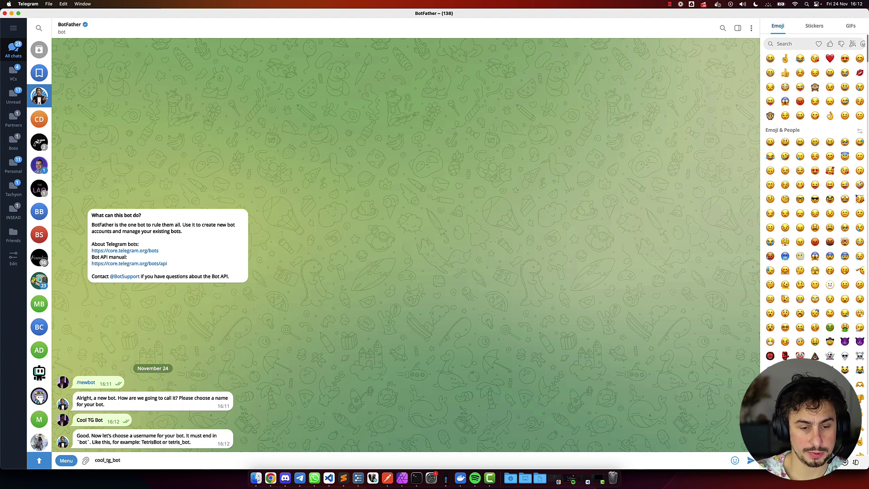
key(Return)
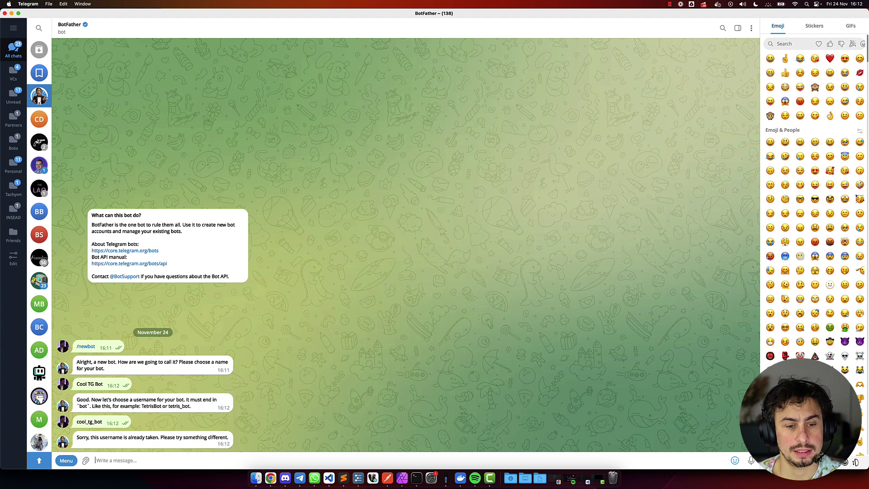
Edit the sent username message to cool_custom_bot, and send cool_custom_bot to BotFather as a new reply.
key(Up)
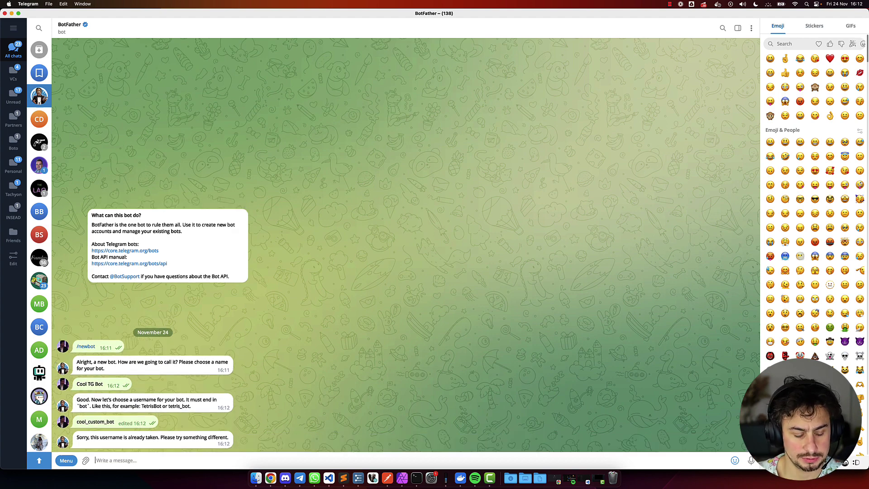
text(cool_)
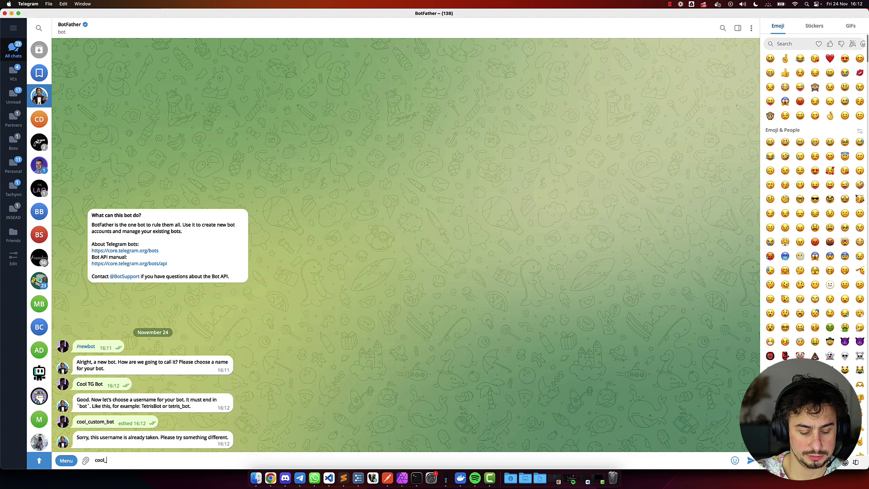
text(custom_bot)
key(Return)
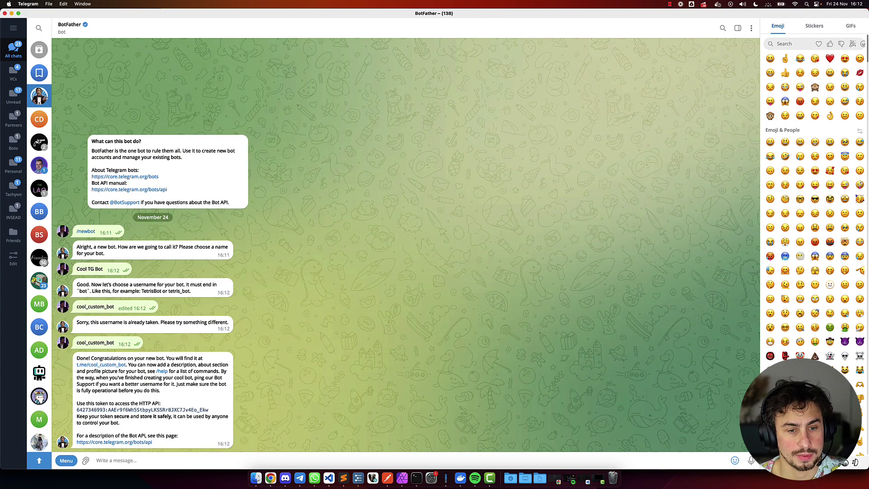
Copy the new bot's API token from BotFather into the Bot Token field of the Send Message block in Boto, and reposition the block.
double_click(164, 412)
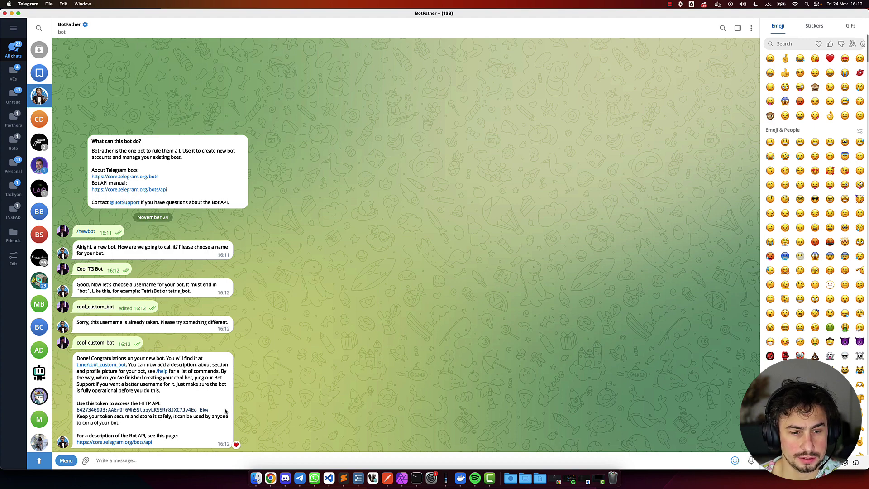
drag(209, 410, 77, 412)
key(super+c)
key(super+Tab)
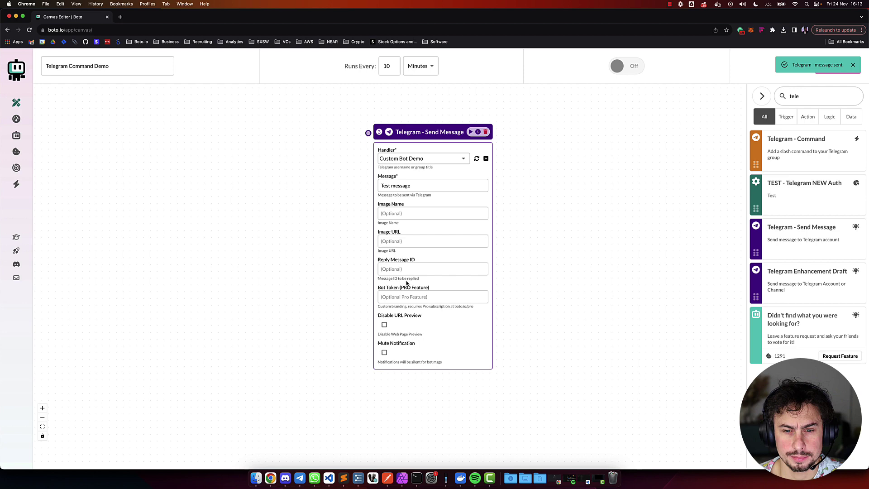
click(406, 297)
key(super+v)
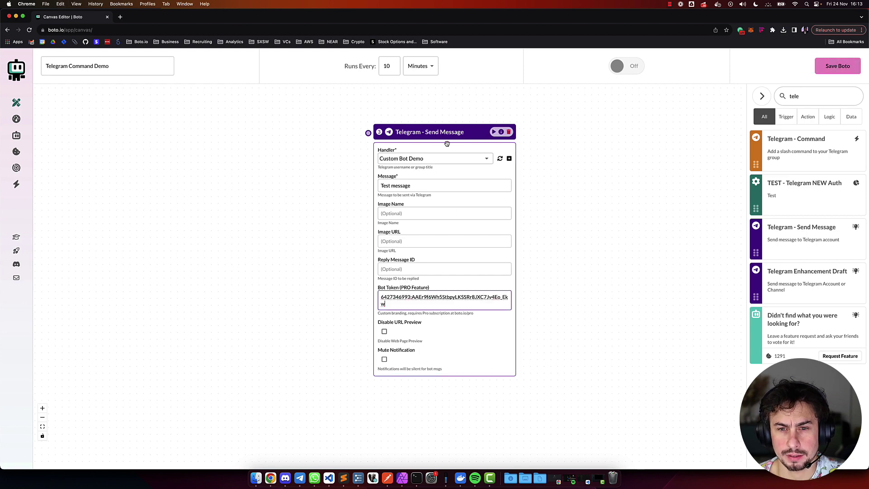
drag(469, 131, 451, 132)
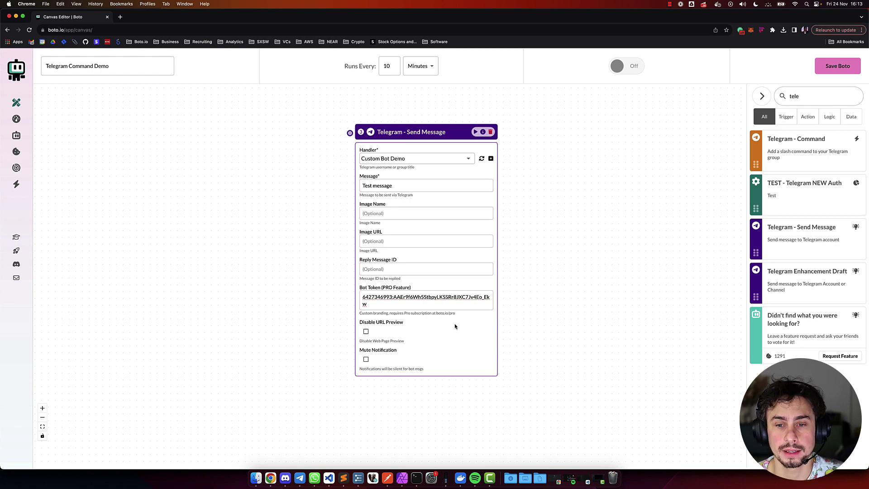
key(super+Tab)
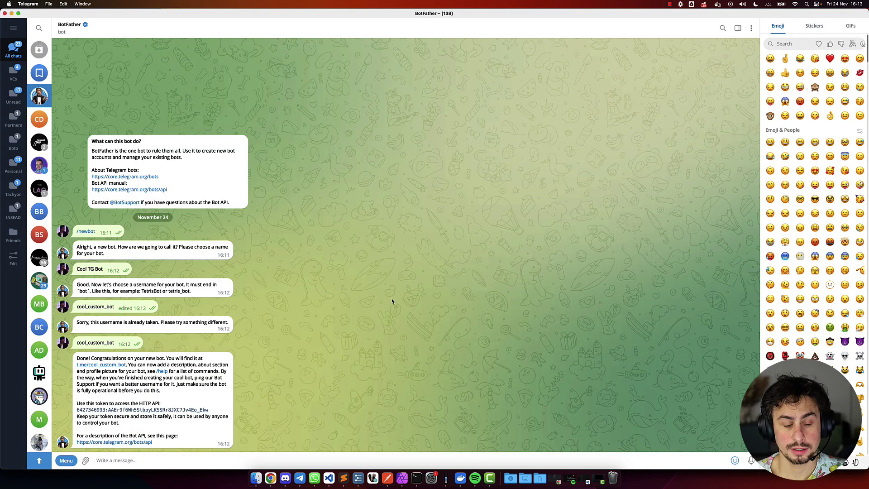
text(/set)
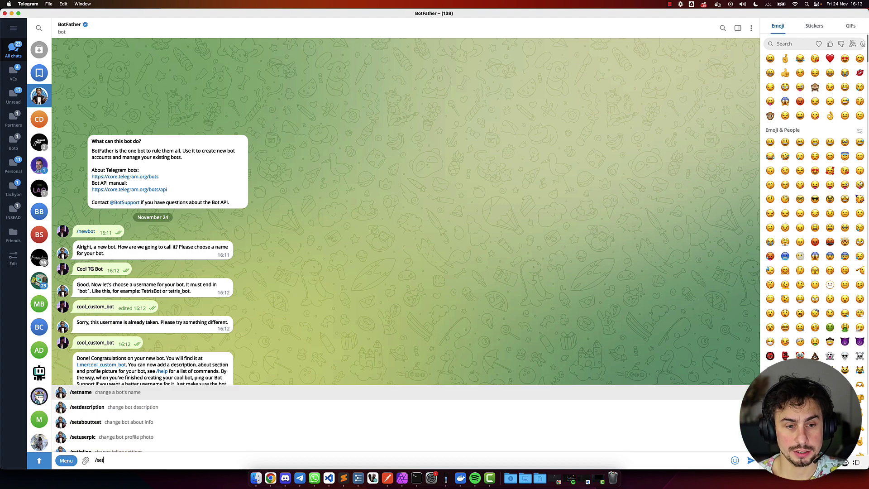
key(Down)
key(Down)
key(Down)
key(Return)
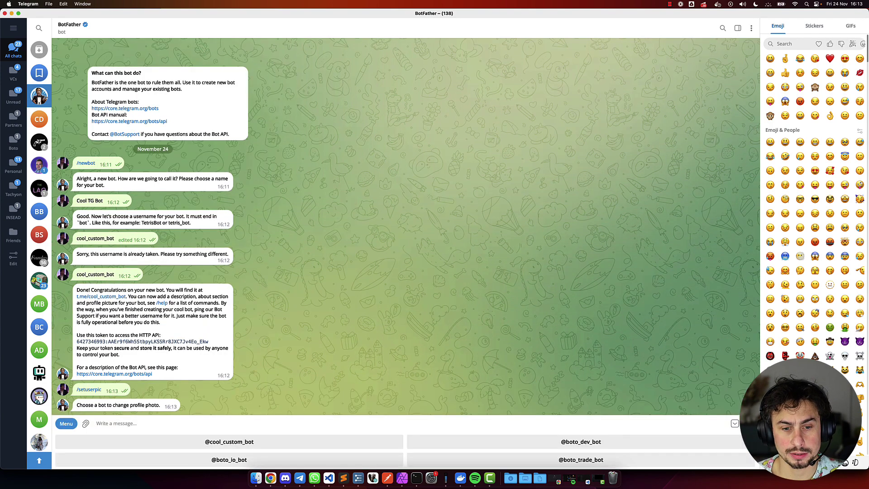
click(249, 443)
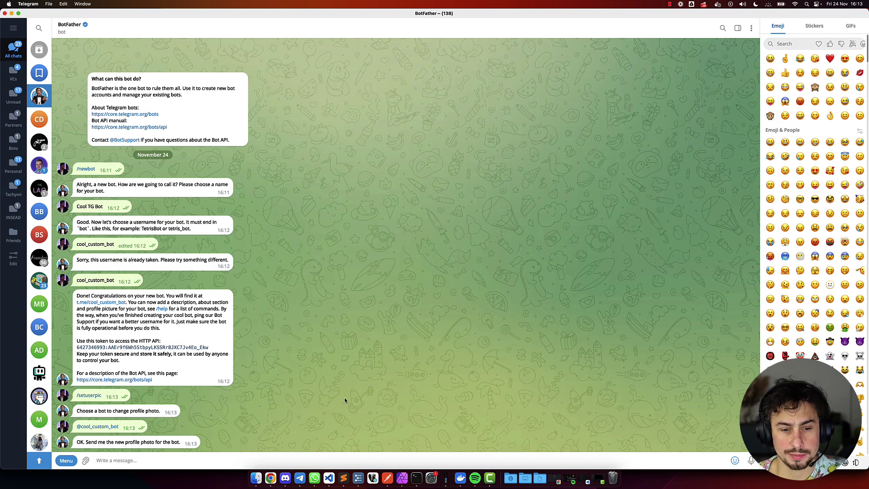
Try to send BotFather the smiling robot image from the Custom Bot PFP folder in Finder, uncompressed and without a caption.
key(ctrl+Up)
click(611, 140)
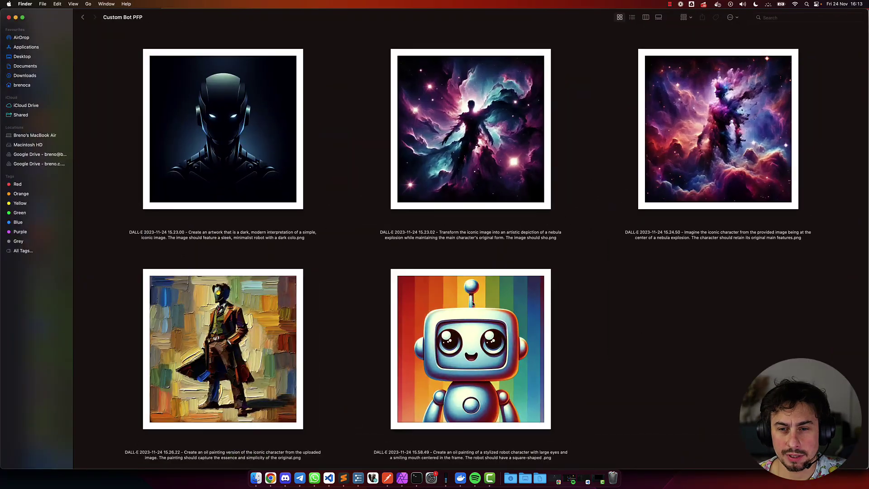
drag(472, 303, 366, 192)
key(super+Tab)
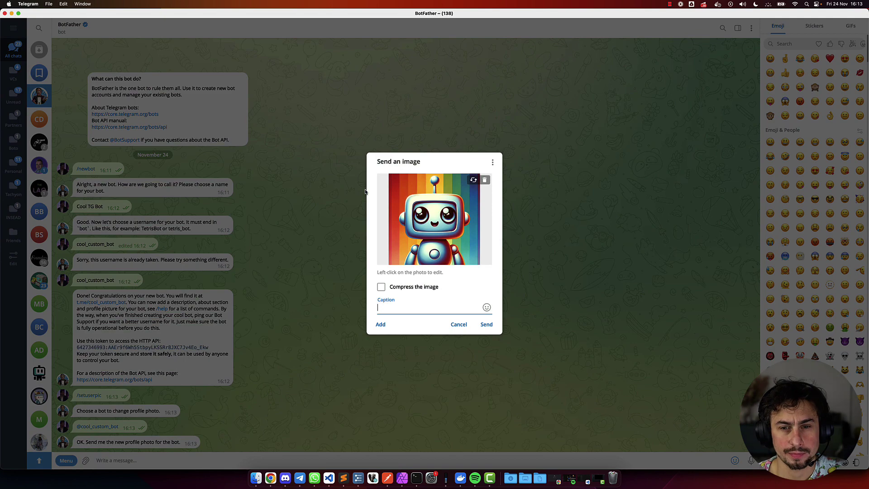
click(486, 325)
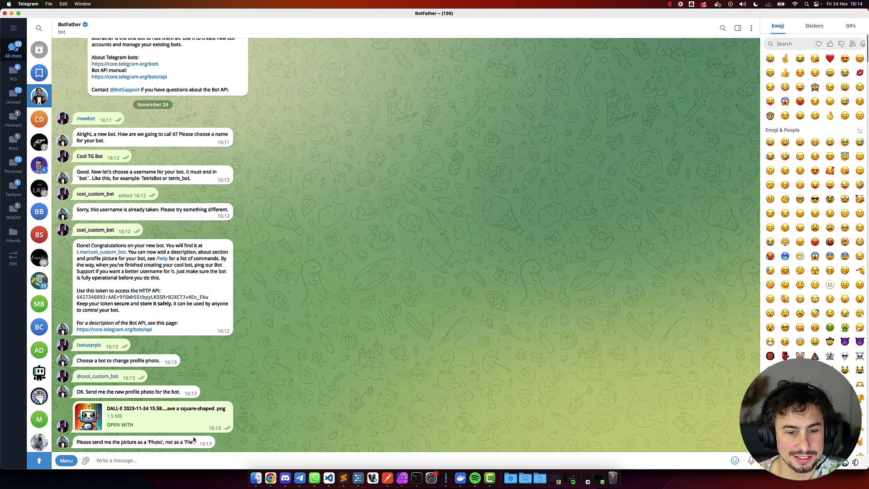
double_click(170, 448)
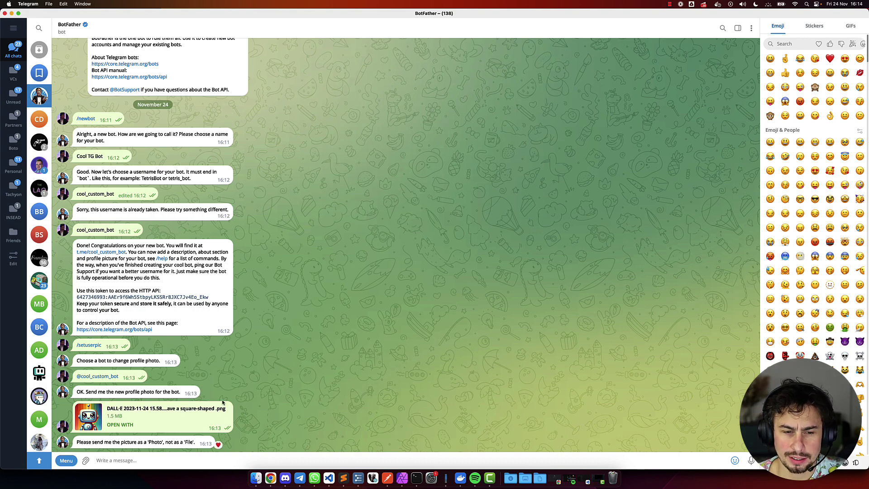
Send BotFather the smiling robot image from the Custom Bot PFP folder in Finder again, this time as a compressed photo.
key(ctrl+Up)
click(618, 173)
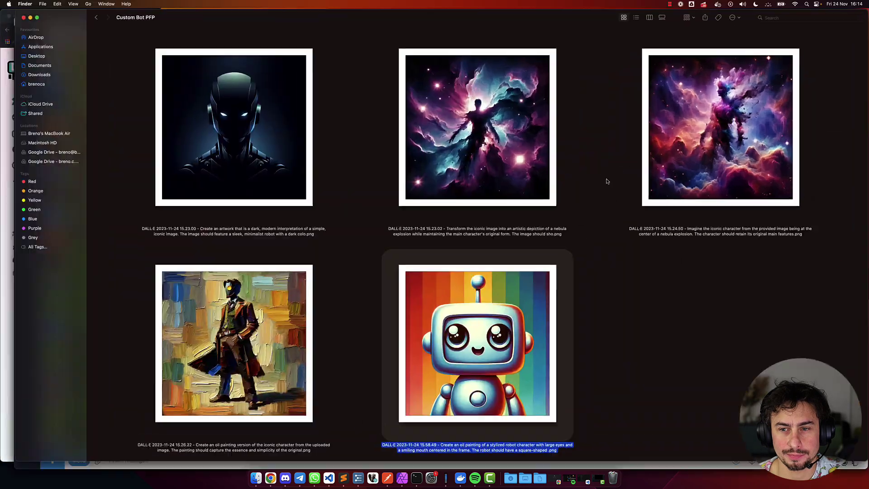
mouse_move(469, 344)
mouse_down()
mouse_move(464, 199)
mouse_move(442, 176)
mouse_move(457, 356)
mouse_up()
key(super+Tab)
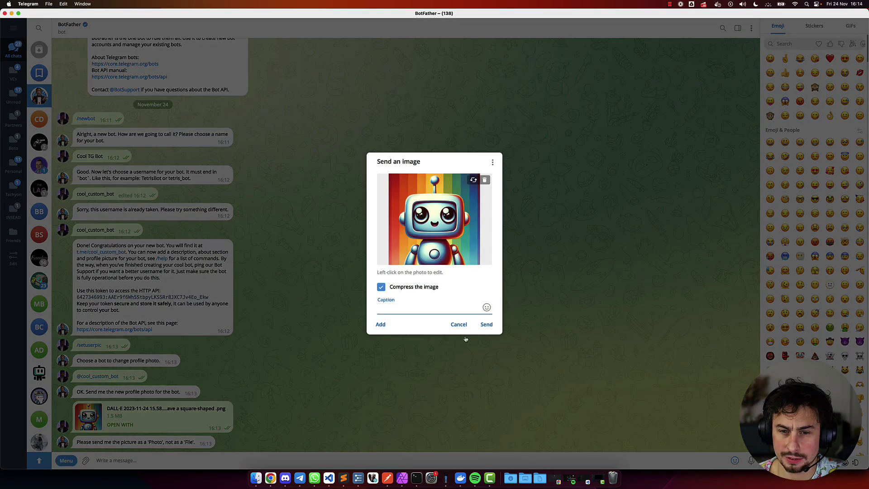
click(486, 324)
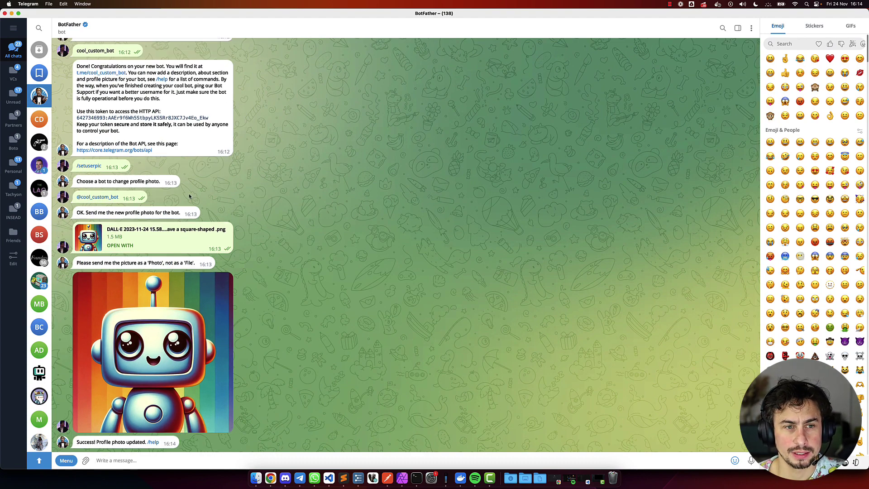
Add cool_custom_bot as a member of the Custom Bot Demo group, with the last 100 messages shown to it.
click(39, 120)
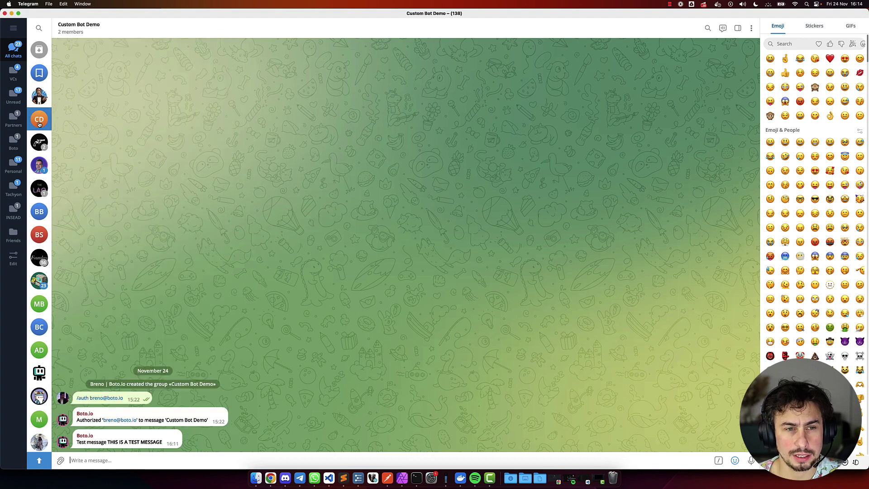
click(78, 32)
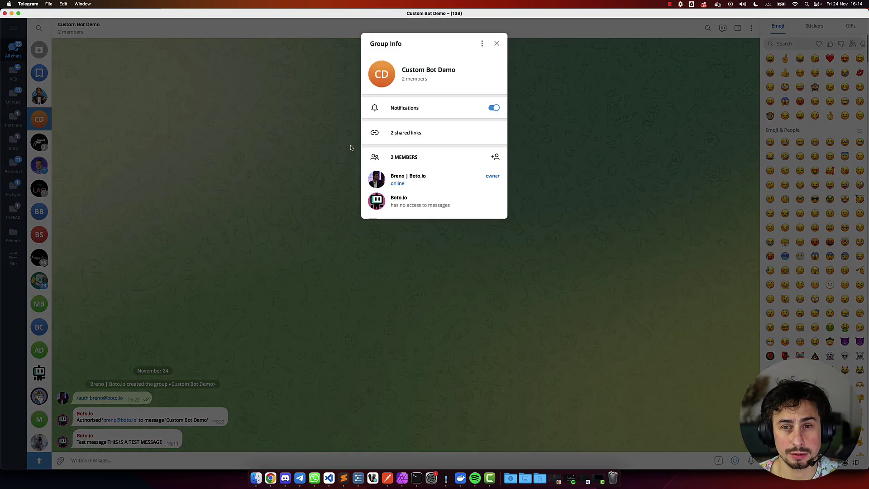
click(495, 156)
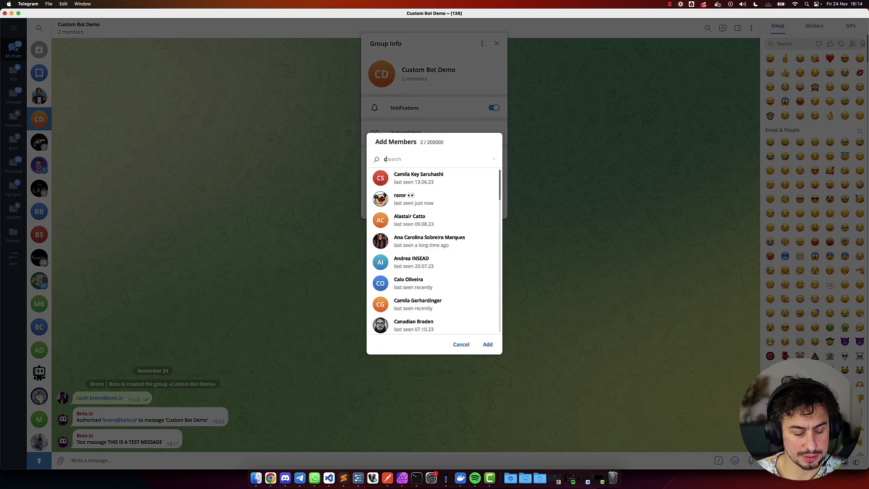
text(ool)
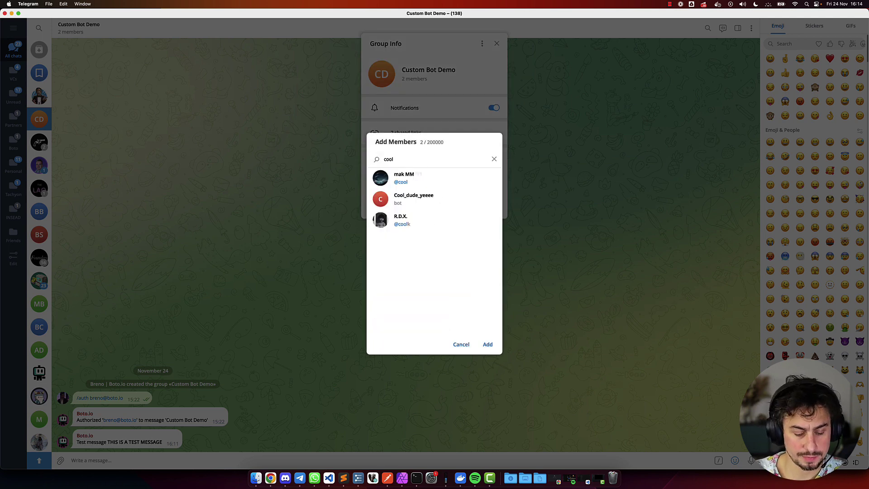
text(_custom_bot)
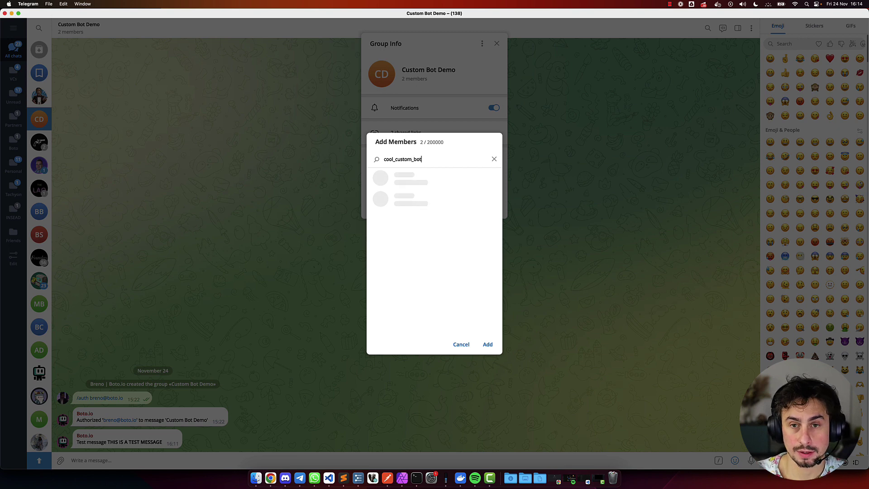
click(410, 220)
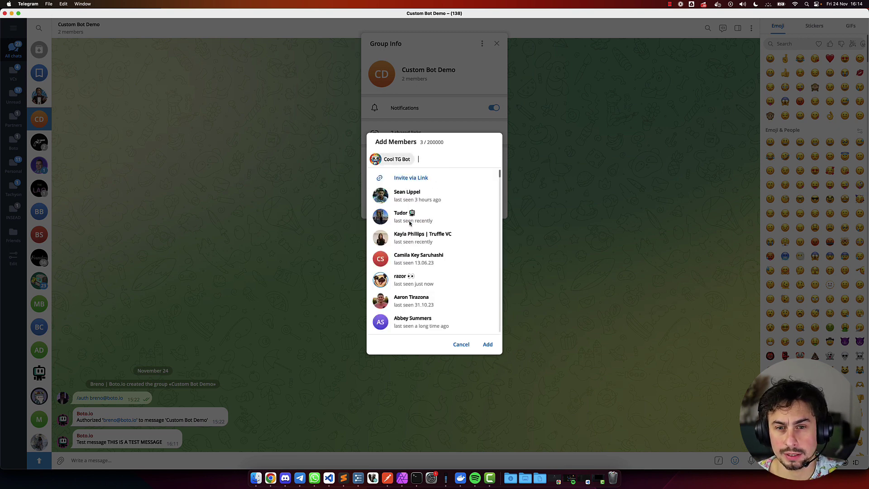
click(487, 343)
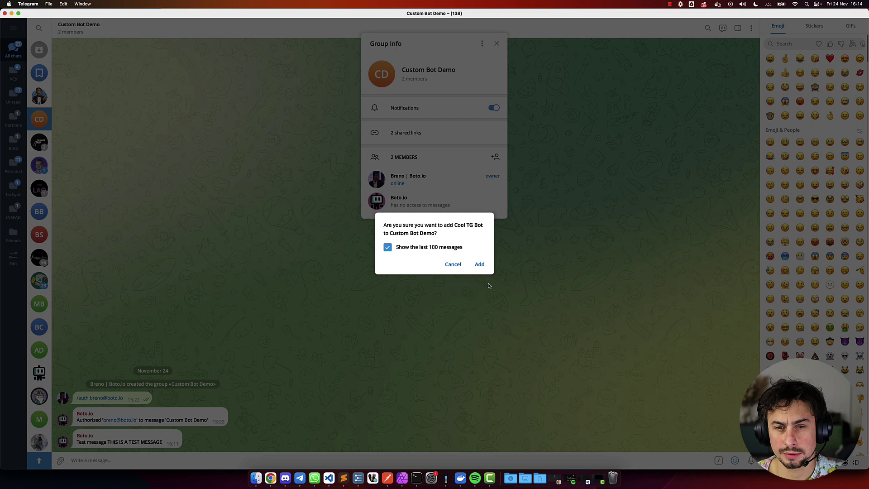
click(479, 264)
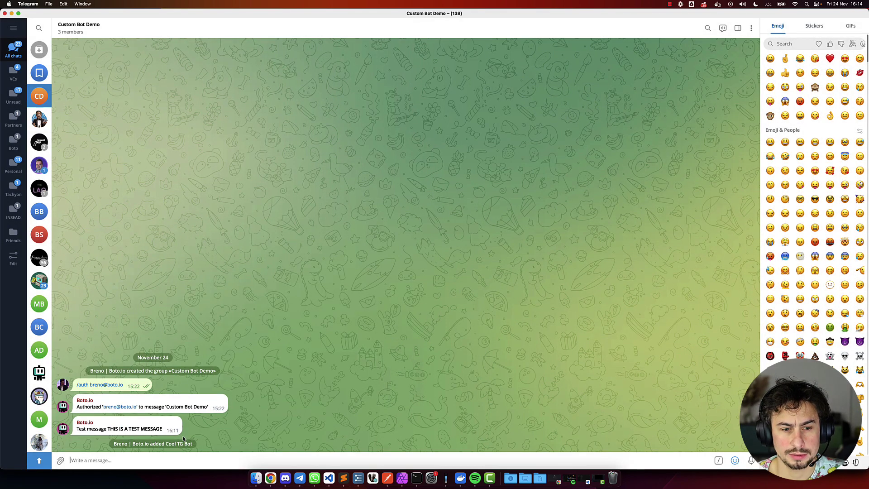
Switch to Boto in Chrome, send the block's test message to Custom Bot Demo, and check it in the Telegram group.
click(271, 473)
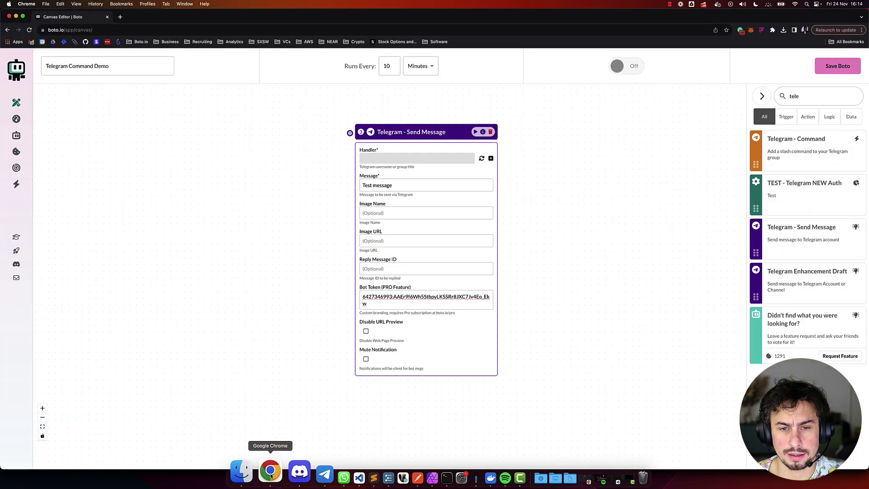
click(835, 66)
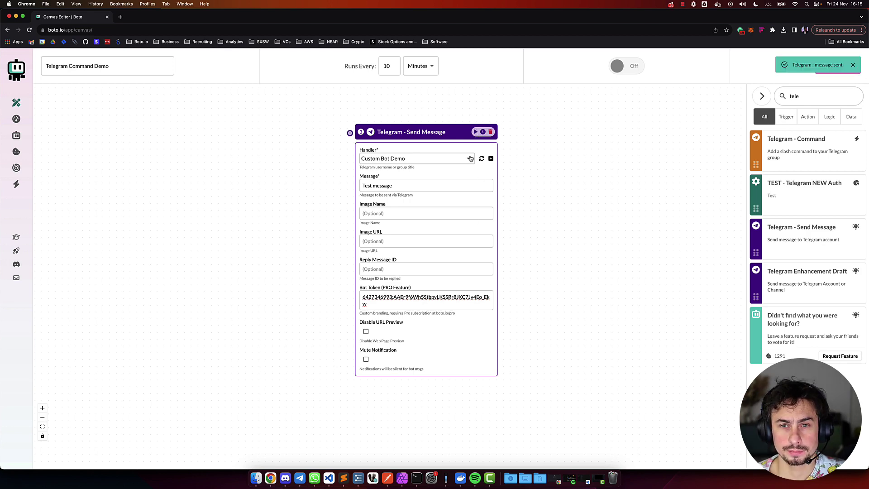
key(super+Tab)
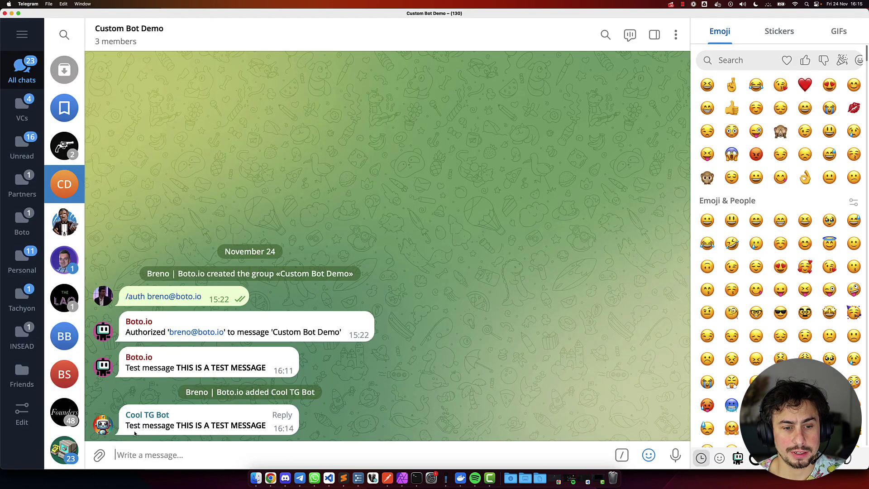
double_click(161, 415)
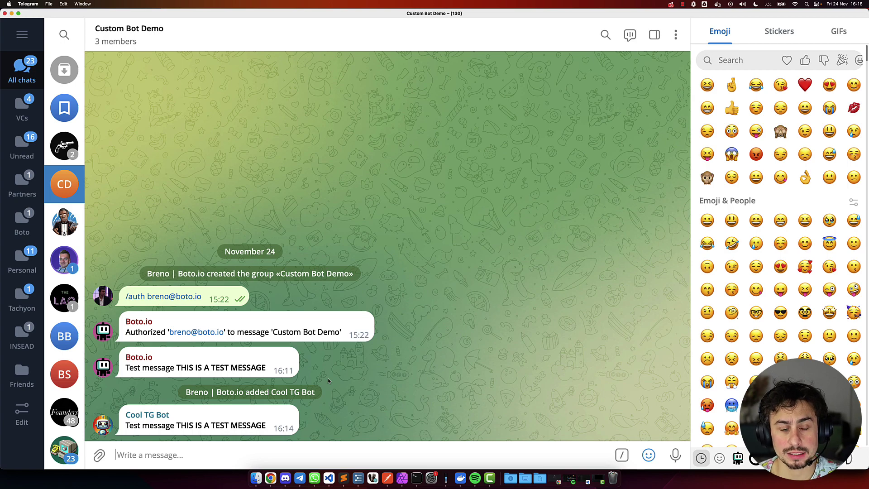
Switch back to Boto and add a Telegram - Command block before the Send Message block, with Custom Bot Demo as its handler.
key(ctrl+Up)
click(288, 200)
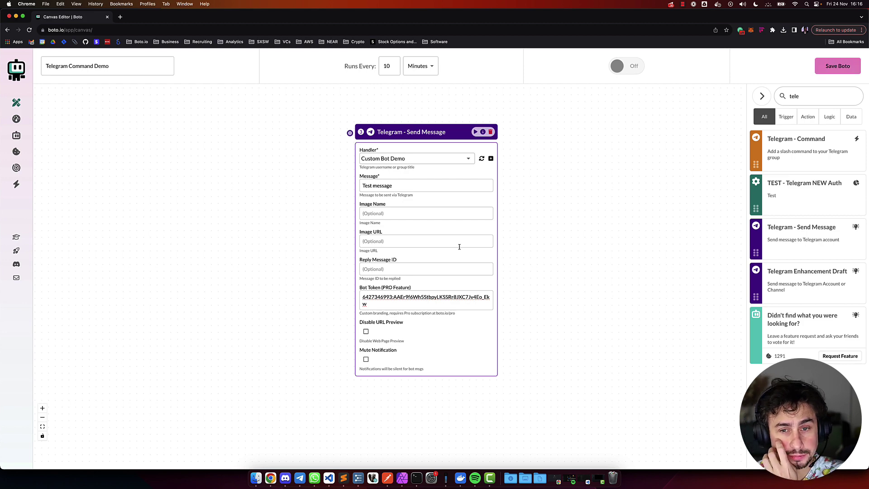
drag(449, 134, 513, 127)
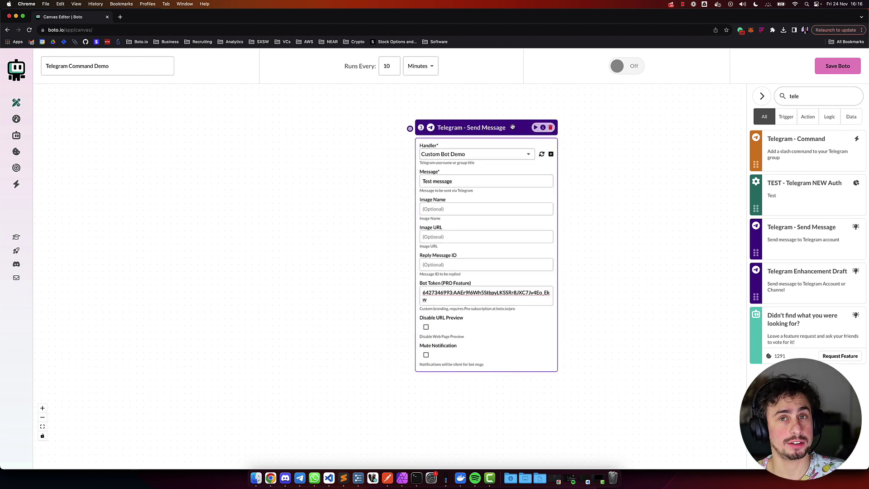
drag(785, 147, 145, 134)
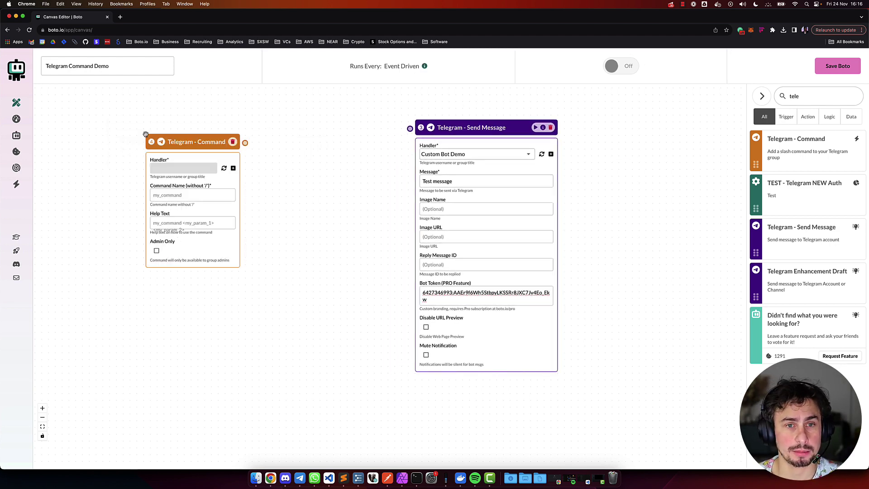
drag(199, 144, 127, 142)
click(126, 167)
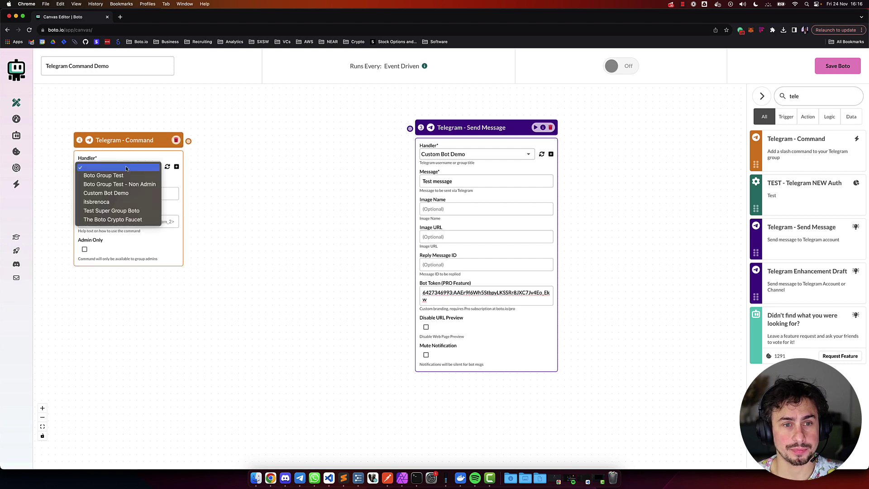
click(121, 193)
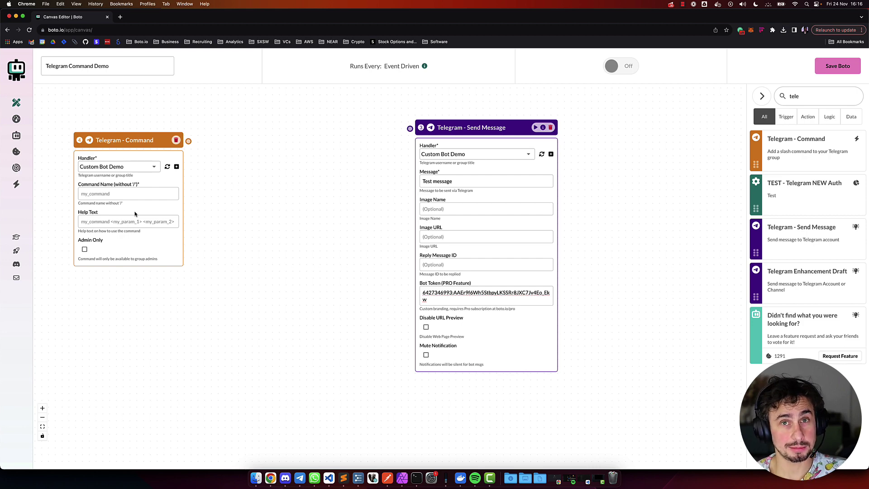
Set the Telegram - Command block's command name to /price and its help text to /price <token>.
click(126, 193)
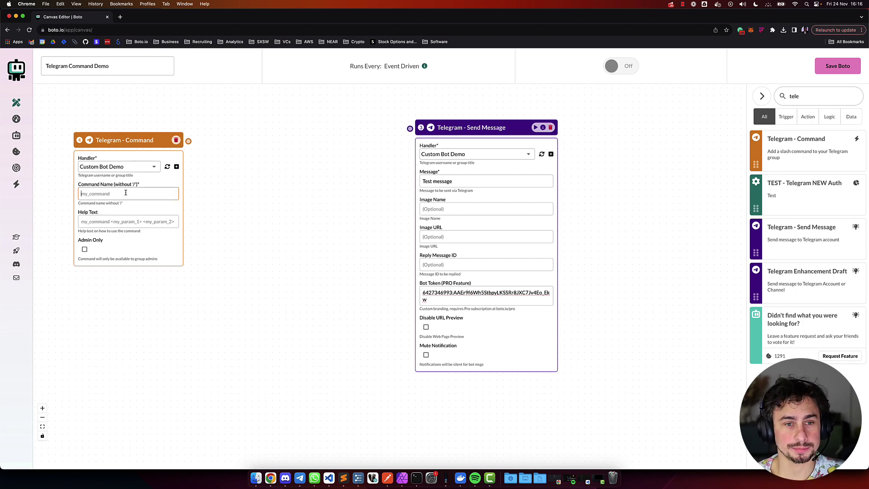
text(/price)
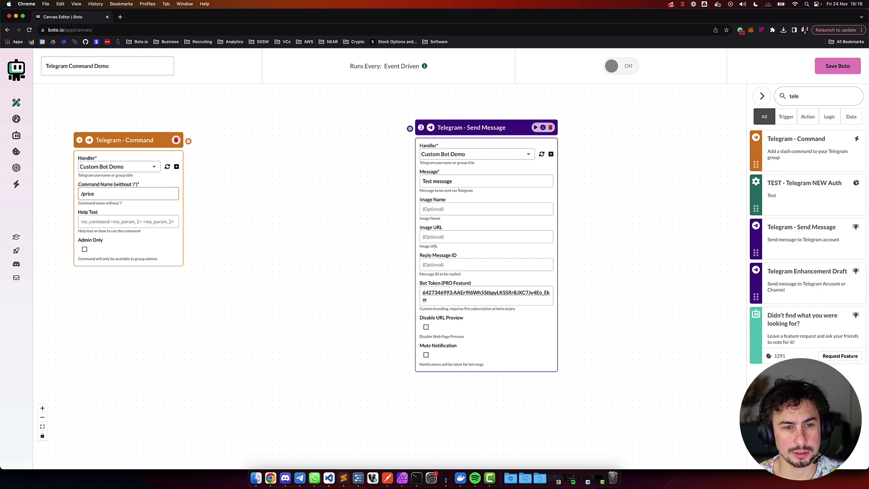
click(128, 222)
text(/price)
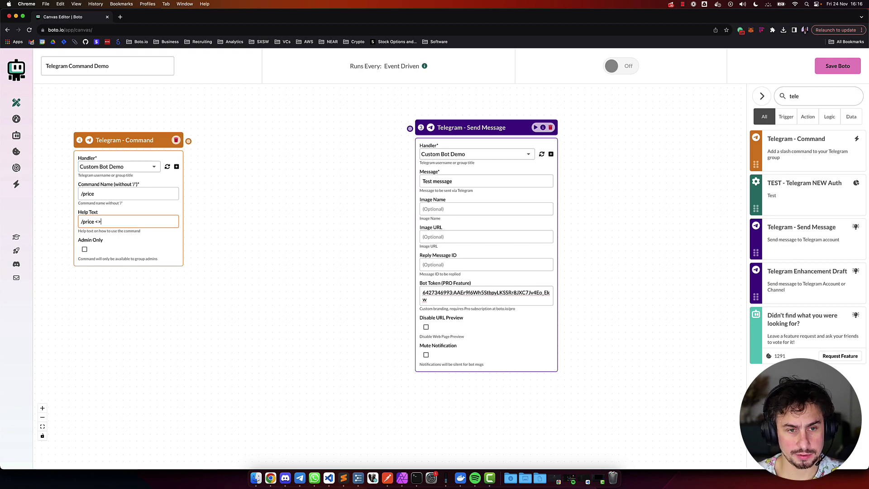
text(<token>)
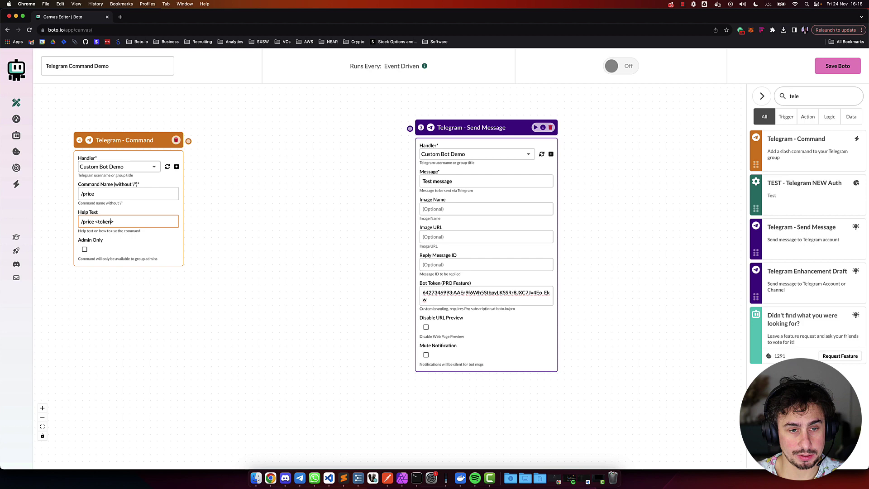
click(200, 207)
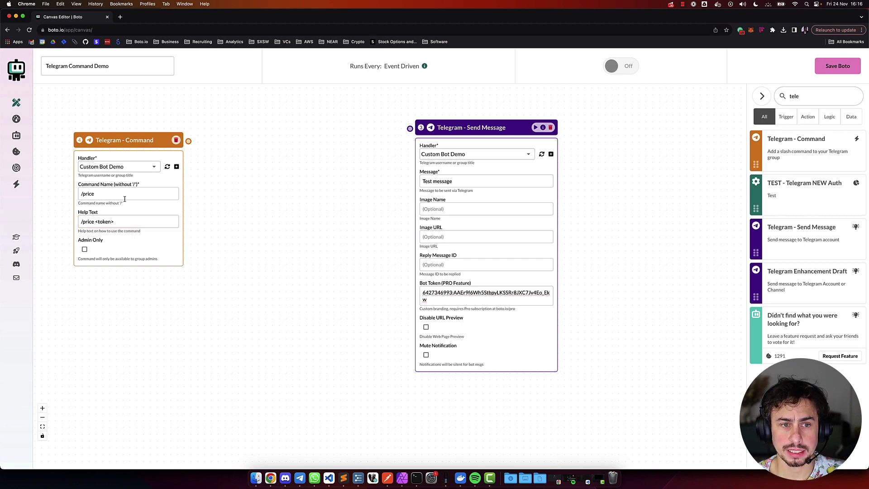
click(97, 193)
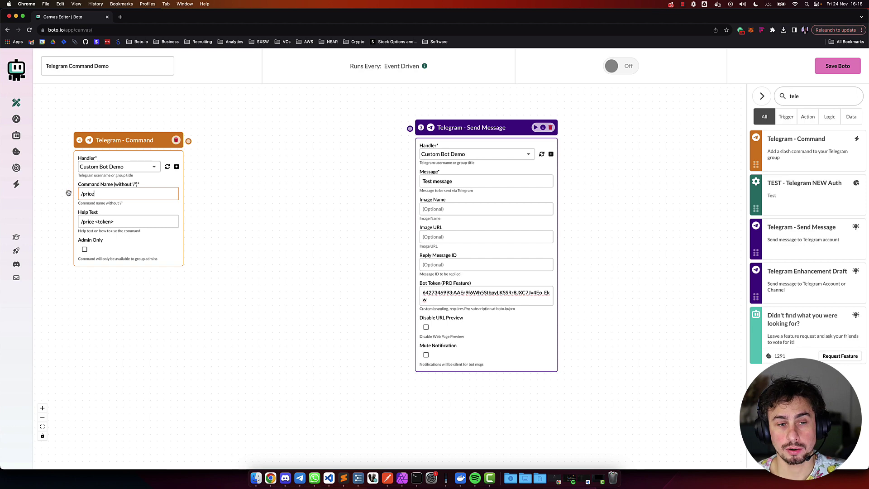
double_click(78, 197)
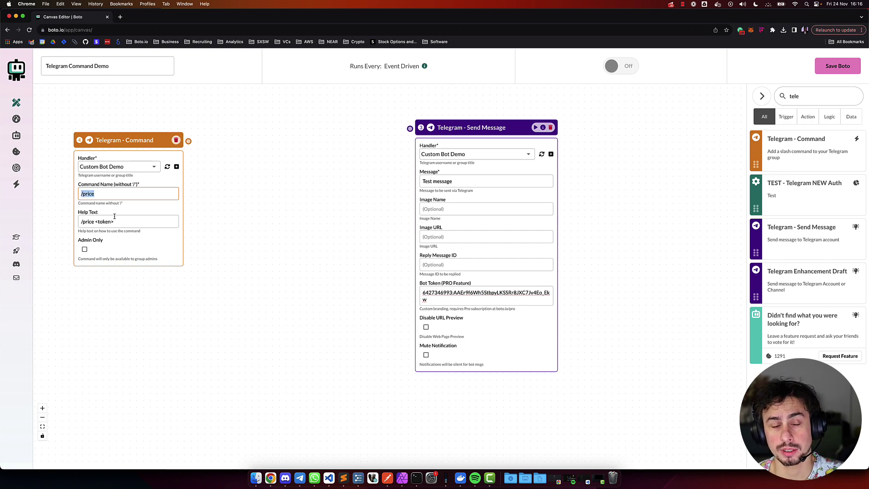
Search the blocks for "cry", add Crypto Market Data, and connect it between the Telegram - Command and Send Message blocks.
click(790, 96)
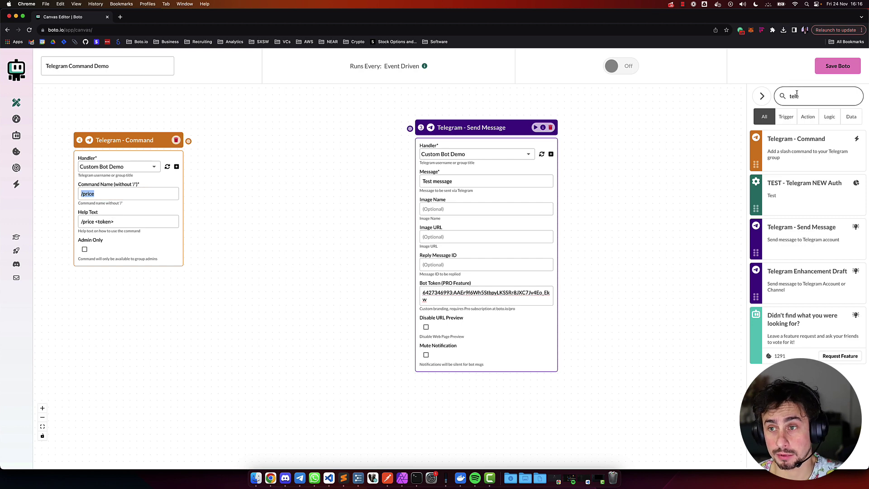
double_click(793, 96)
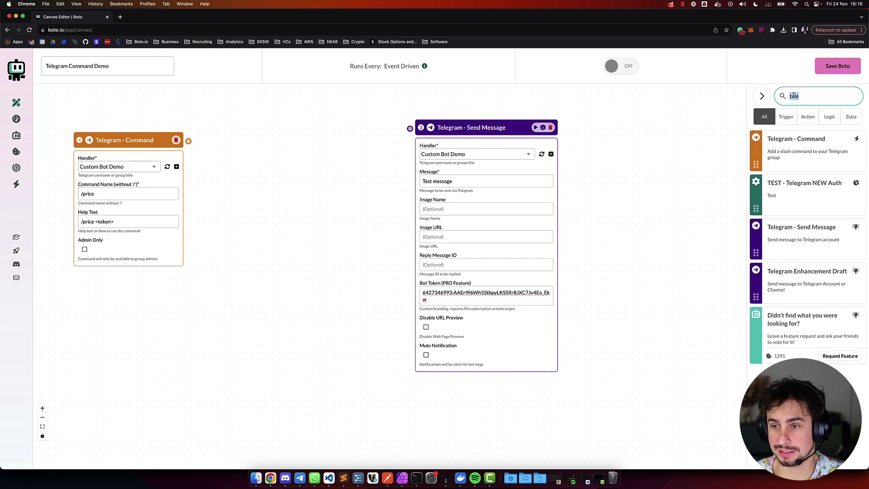
text(cry)
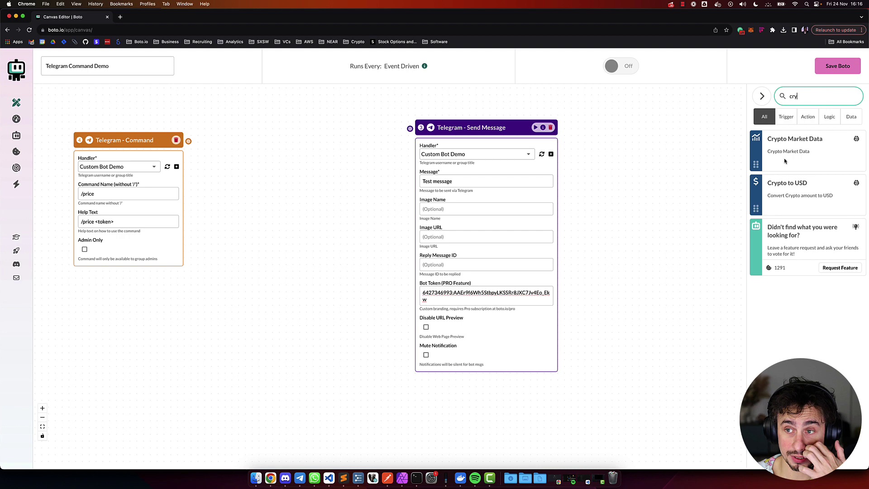
drag(787, 162, 249, 142)
drag(188, 141, 229, 136)
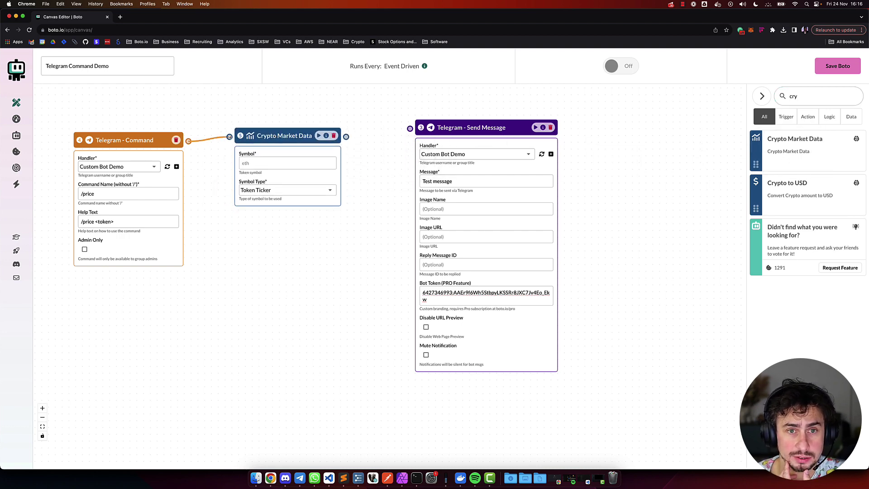
drag(346, 136, 437, 126)
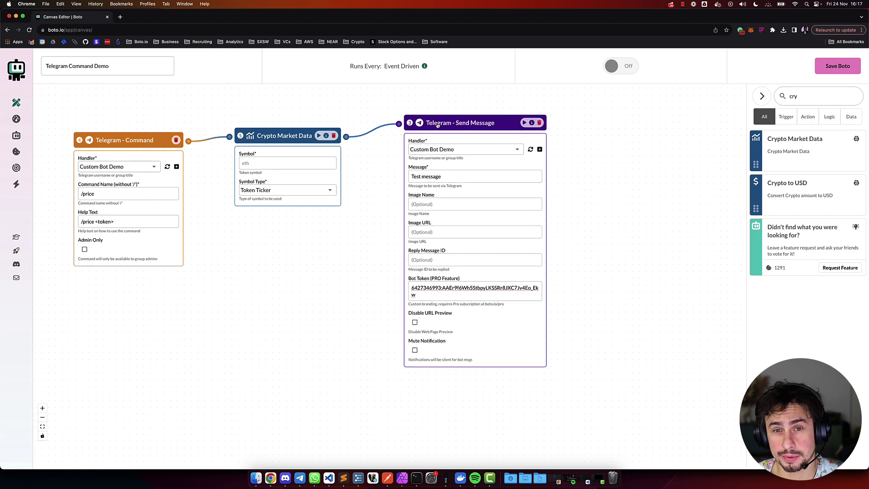
Set the Crypto Market Data block's symbol to the Parameter 1 variable of the Telegram - Command block.
click(284, 159)
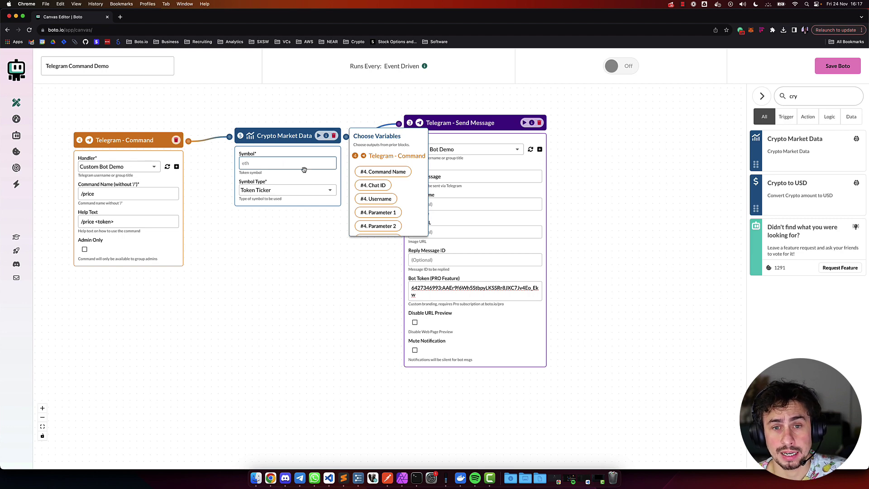
click(376, 213)
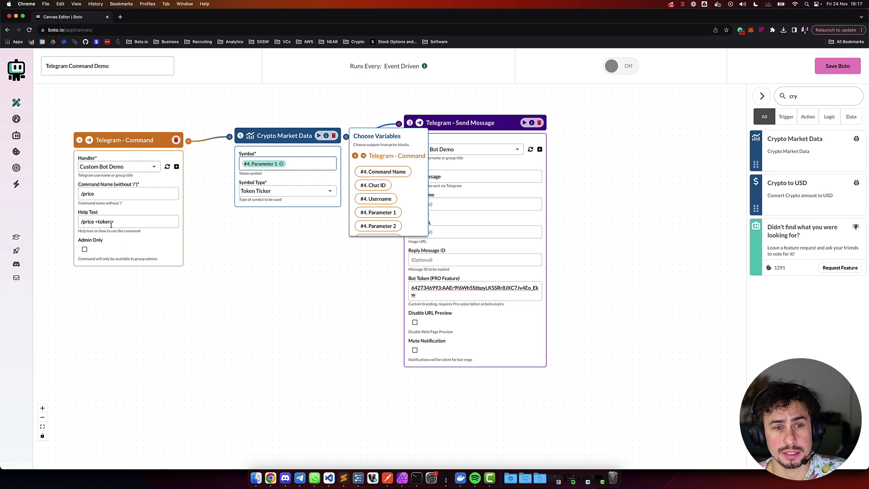
click(306, 181)
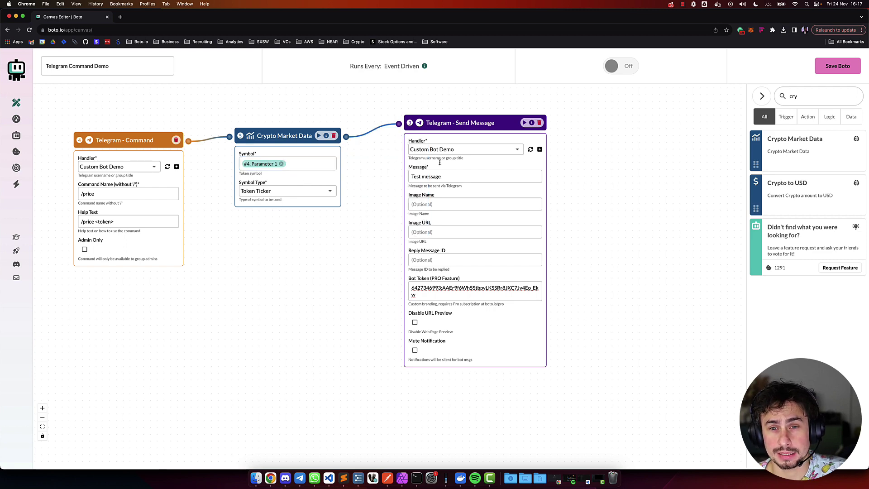
Replace the Send Message block's message text with "Price of", the Telegram - Command block's Parameter 1 variable, and "is US$".
click(448, 181)
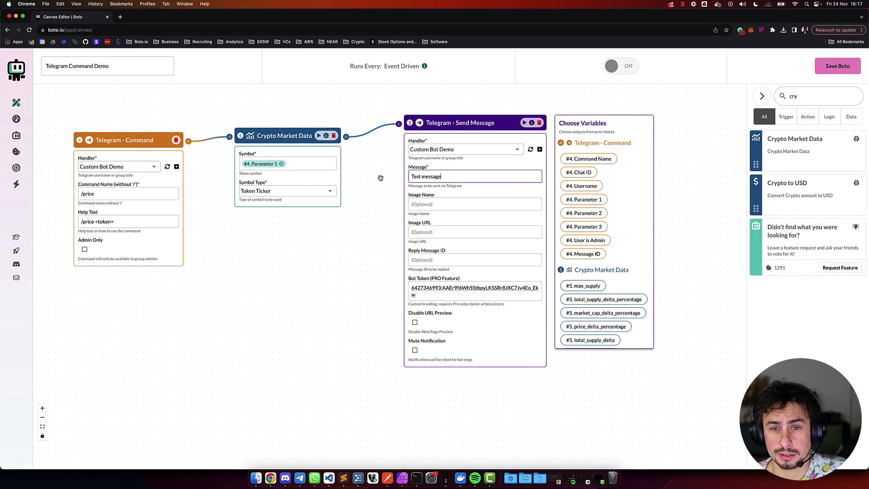
key(shift+alt+Left)
key(shift+alt+Left)
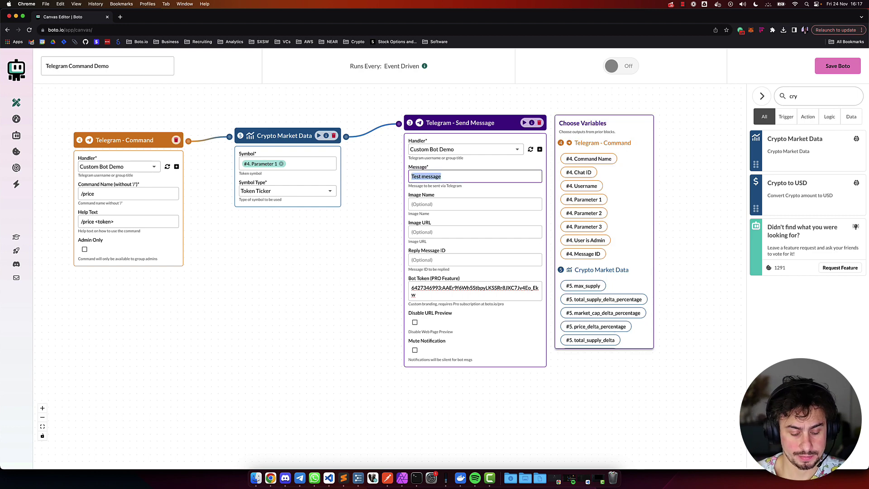
text(Price of)
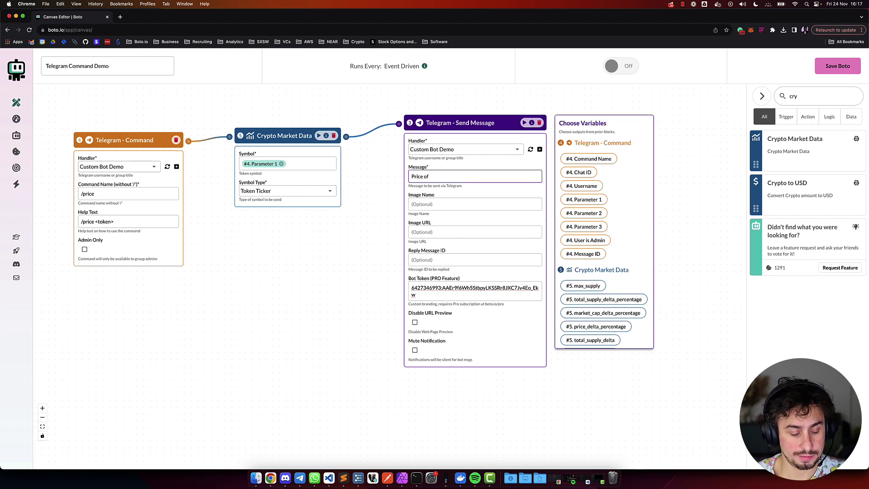
click(592, 199)
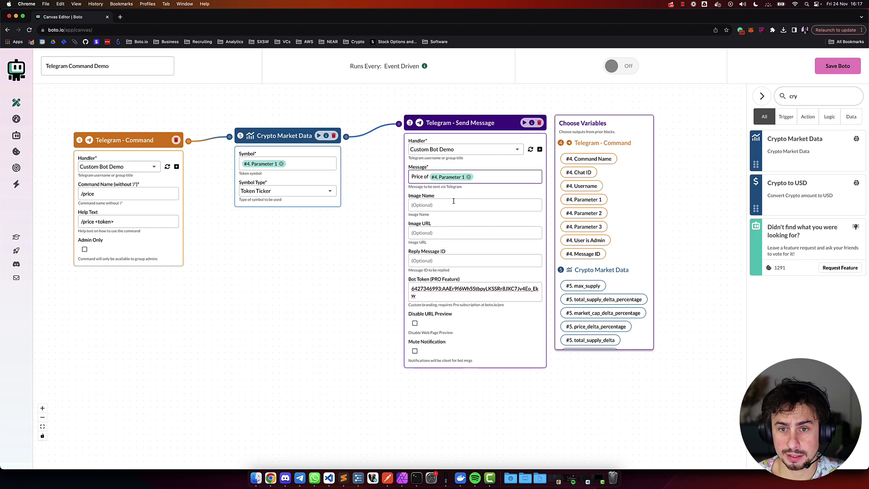
text(is )
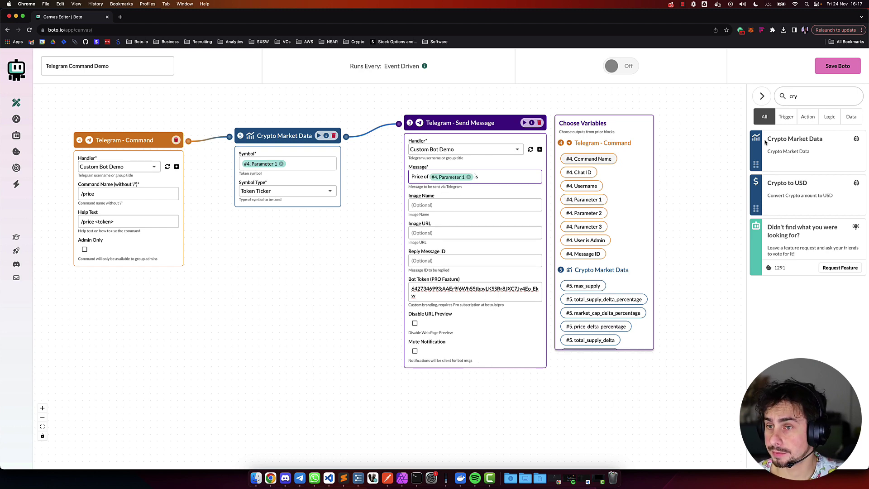
text(US)
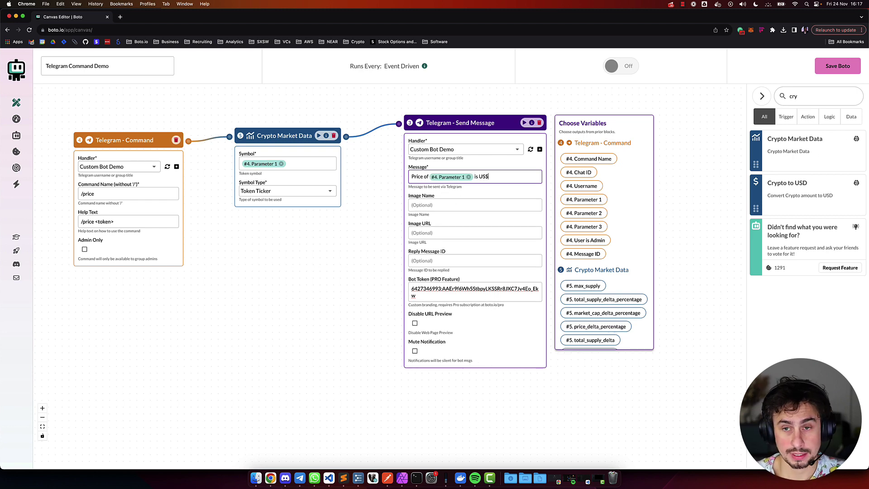
text($)
Append the Crypto Market Data block's usd_price variable after "US$" in the Send Message text.
scroll(581, 256, down, 5)
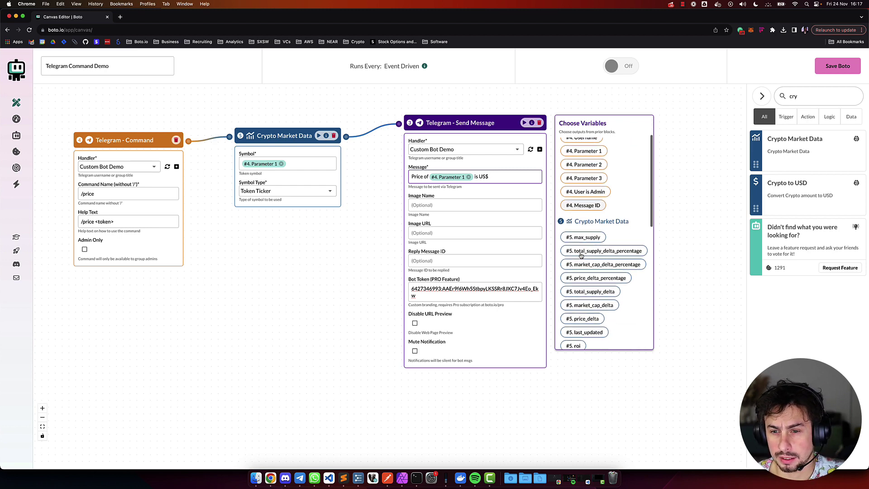
scroll(581, 256, down, 3)
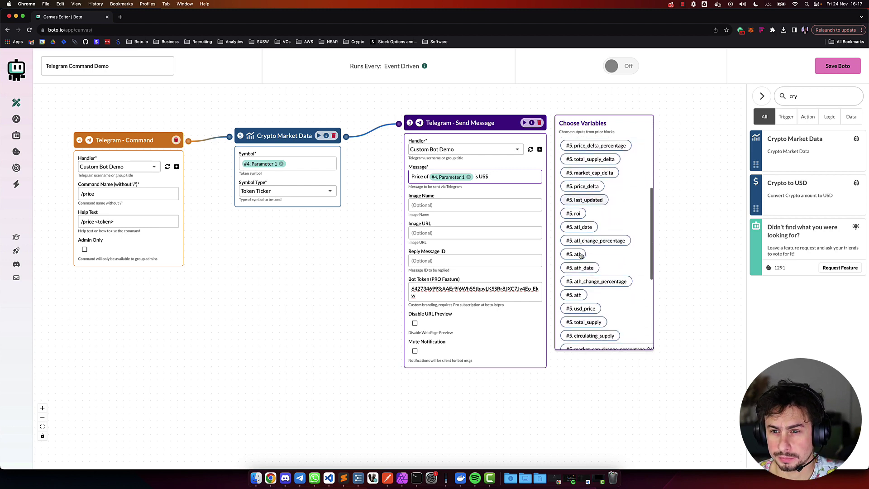
scroll(581, 256, down, 4)
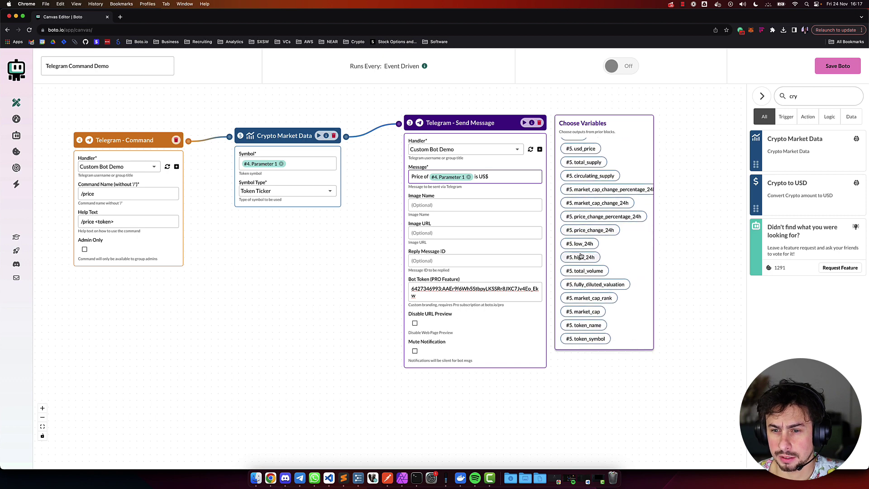
text(#pr)
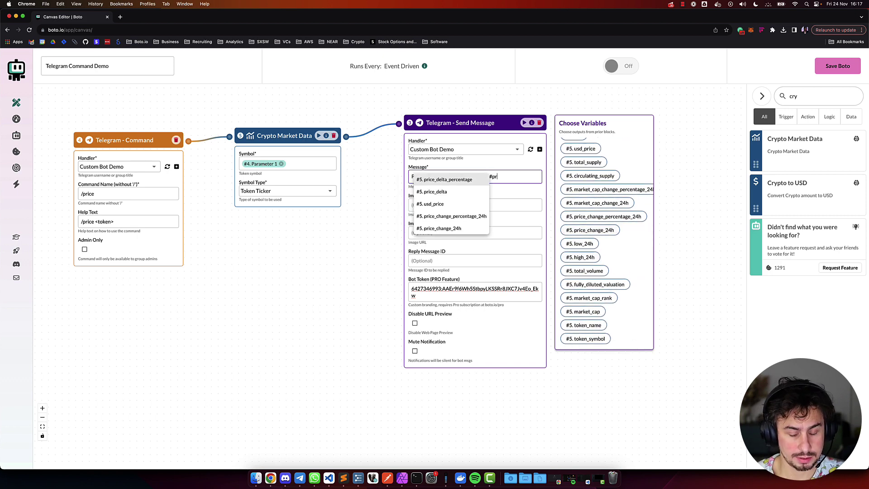
text(i)
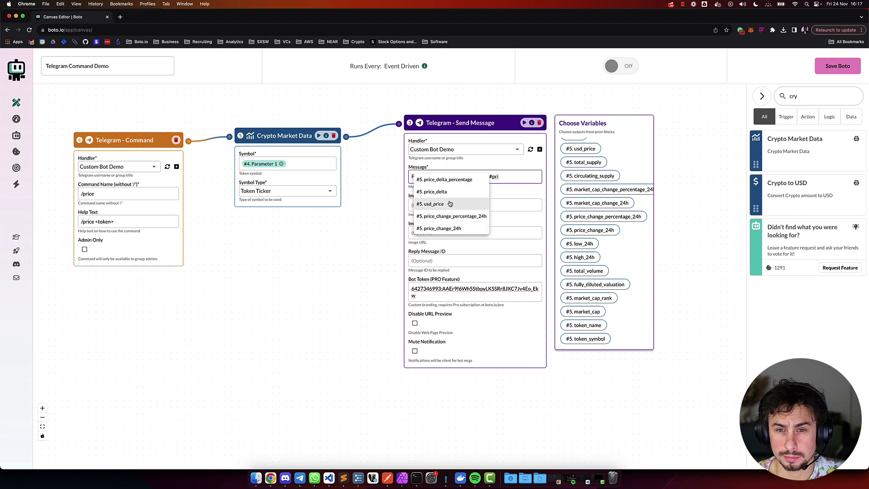
click(448, 205)
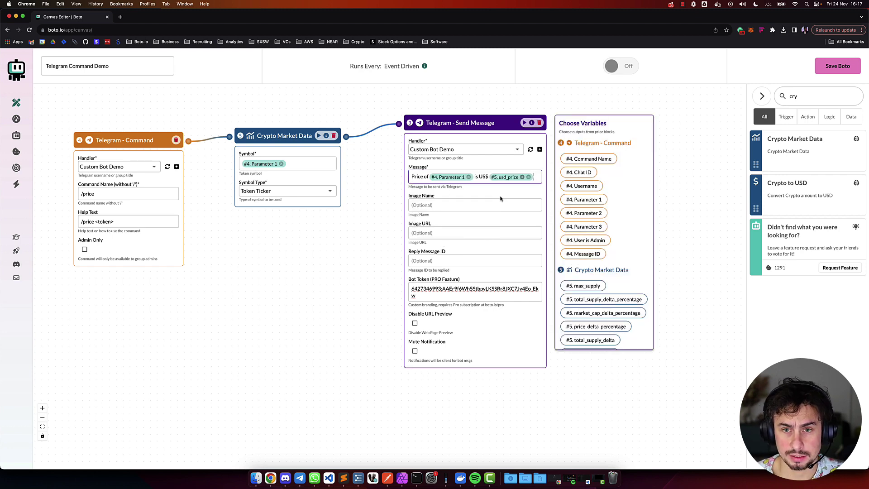
Add a second message line reading "Marketcap" followed by the Crypto Market Data block's market_cap variable.
key(Return)
text(Marke)
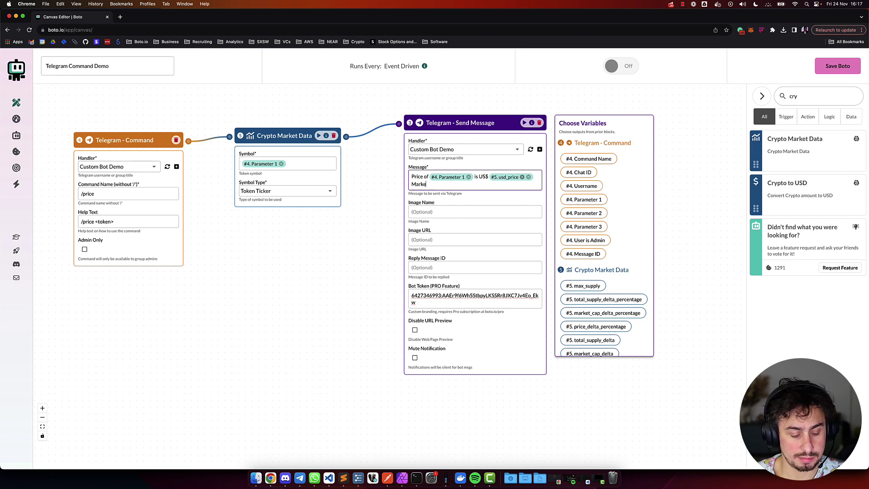
text(tcap )
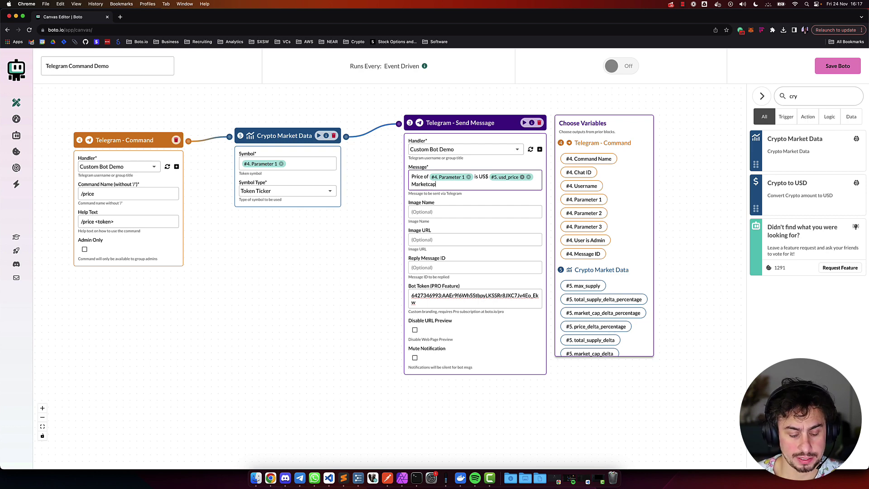
text(#ma)
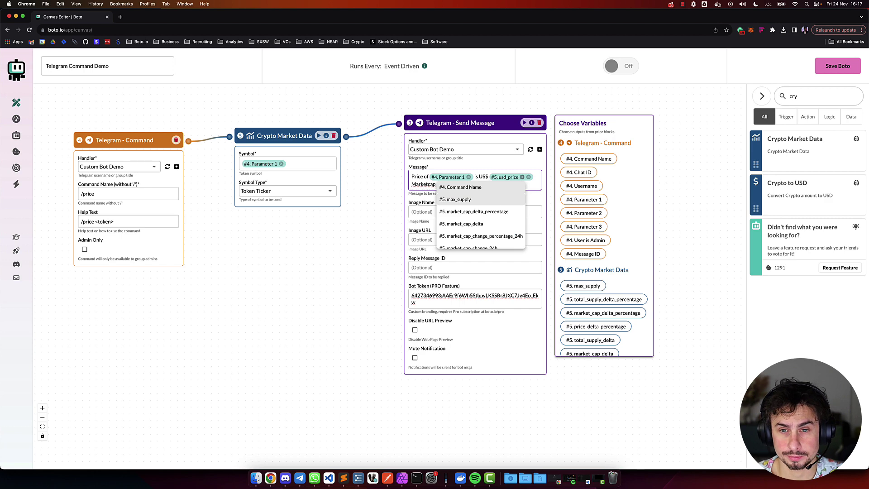
scroll(491, 226, down, 2)
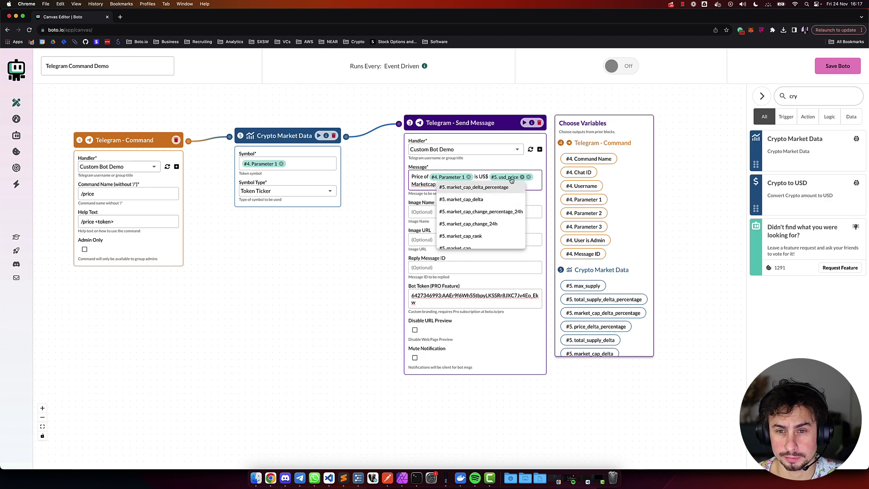
click(472, 239)
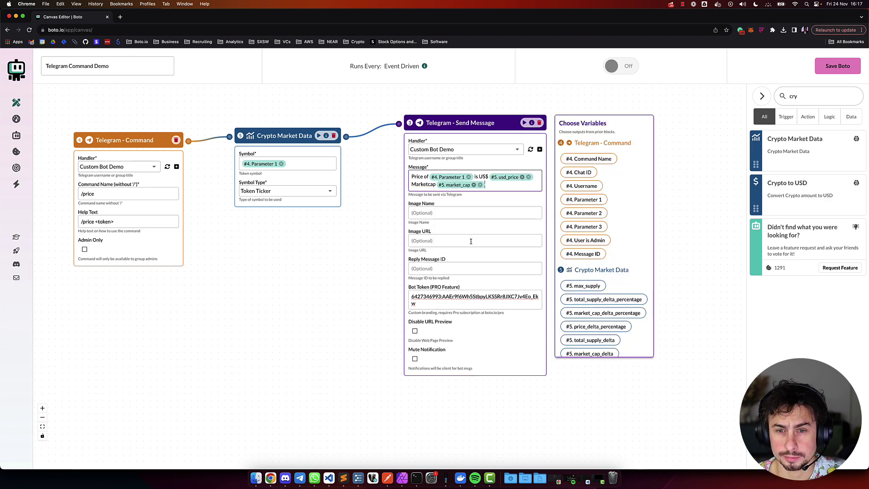
Set the decimal format of both the usd_price and market_cap variables in the message to 2 places.
click(522, 177)
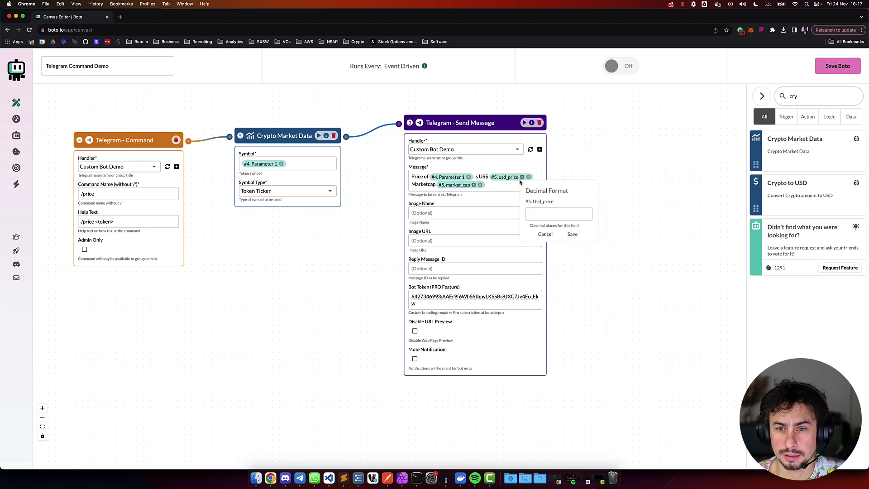
click(544, 215)
text(2)
click(569, 234)
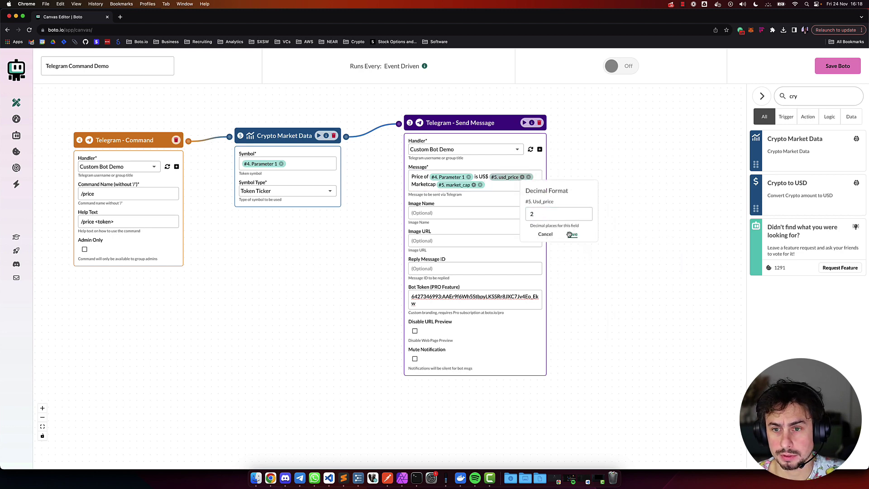
click(474, 185)
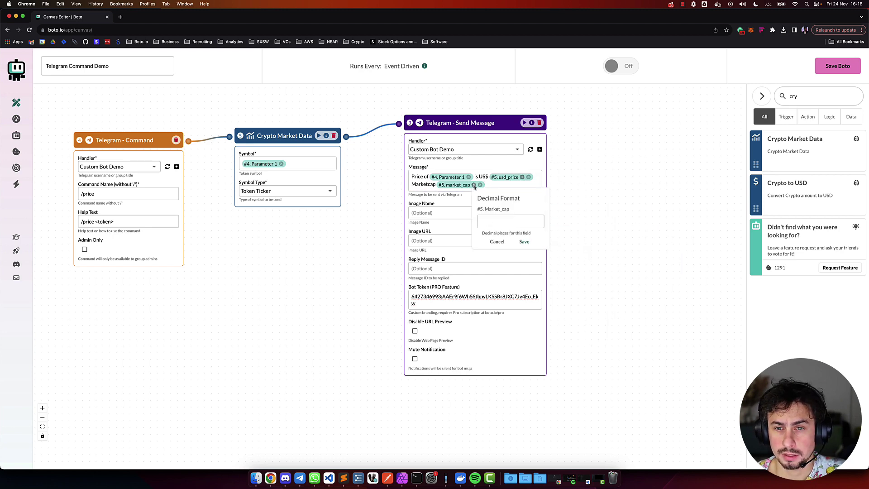
click(497, 222)
text(2)
click(522, 242)
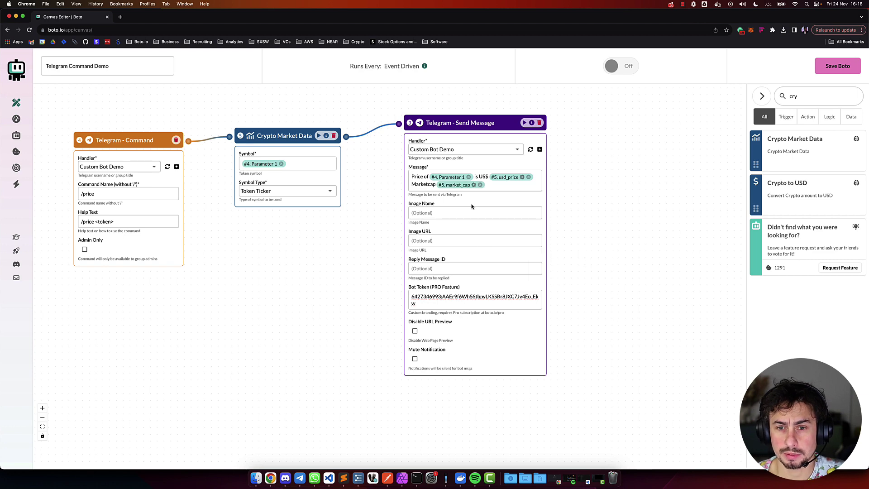
Save the Telegram Command Demo Boto and turn it on.
click(837, 65)
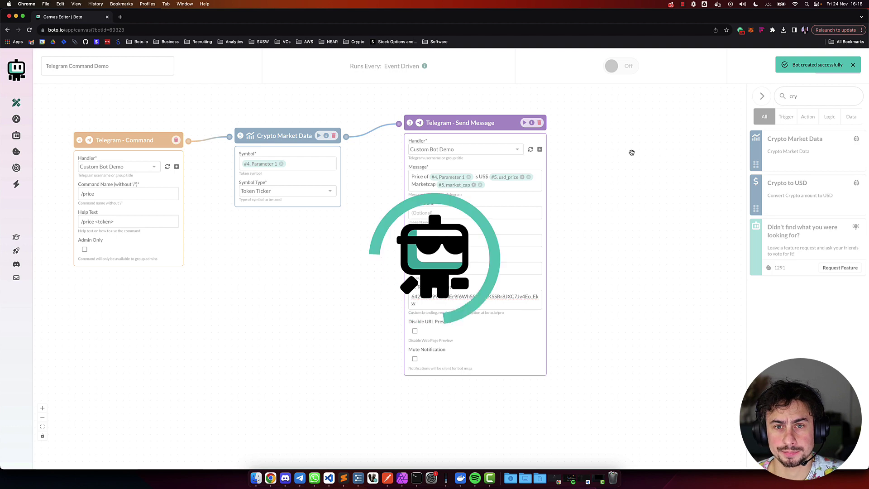
click(612, 66)
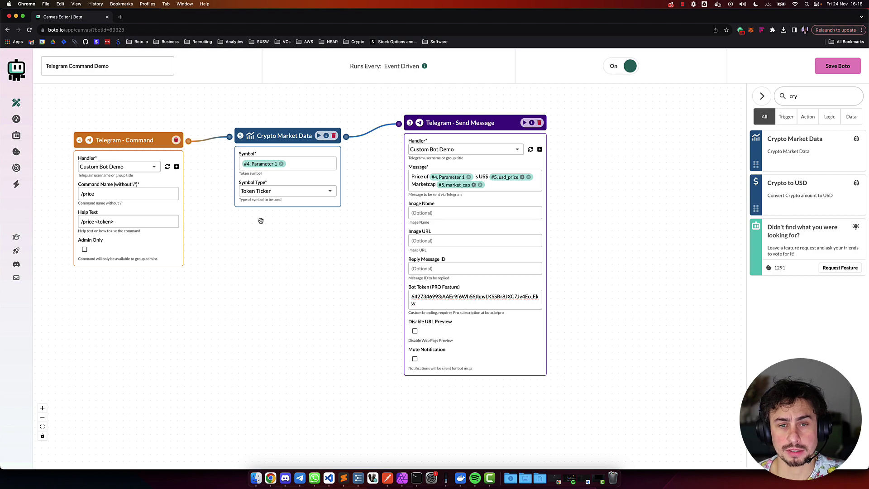
Switch to Telegram, send "/price ethereum" in the Custom Bot Demo group, and view the replying bot's info.
key(super+Tab)
key(super+shift+Tab)
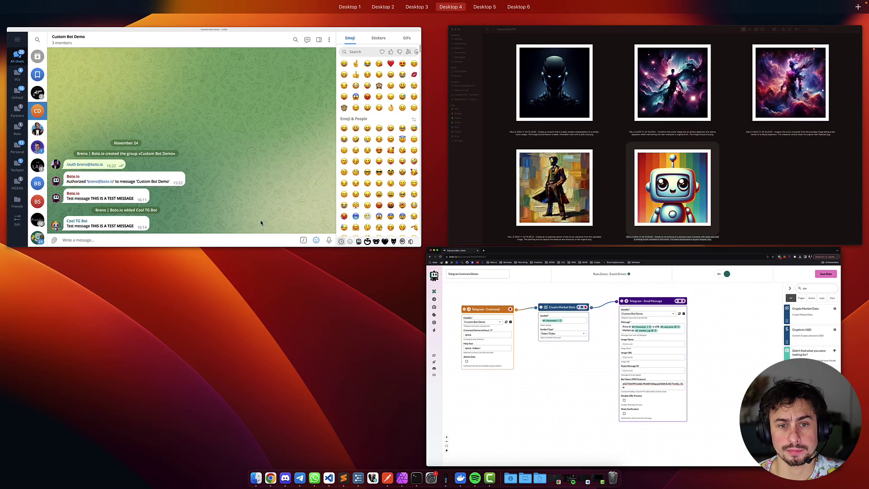
click(260, 219)
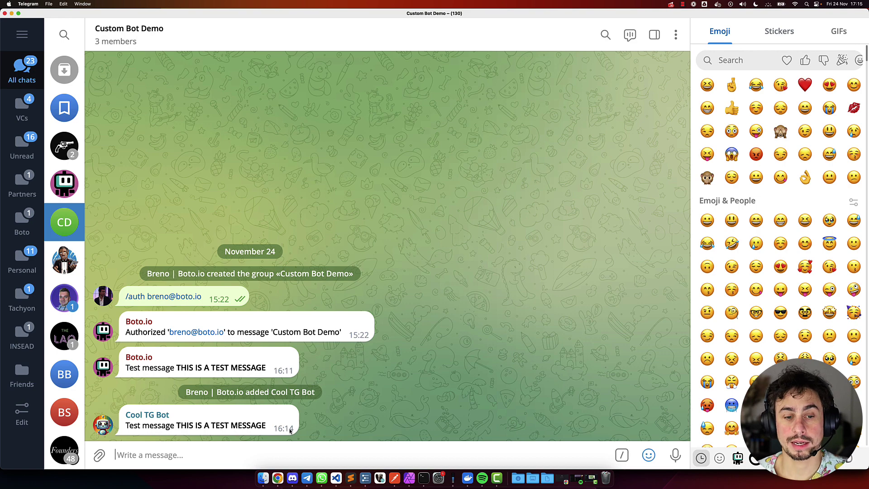
text(/price )
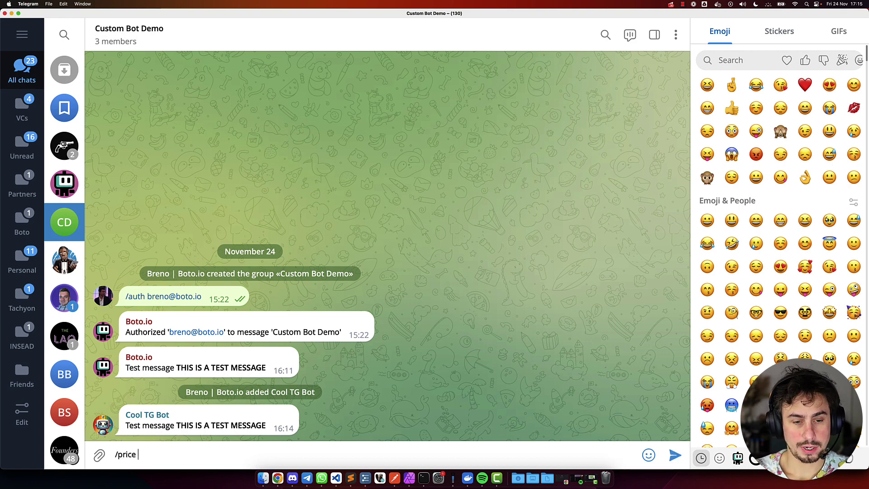
text(ethereum)
key(Return)
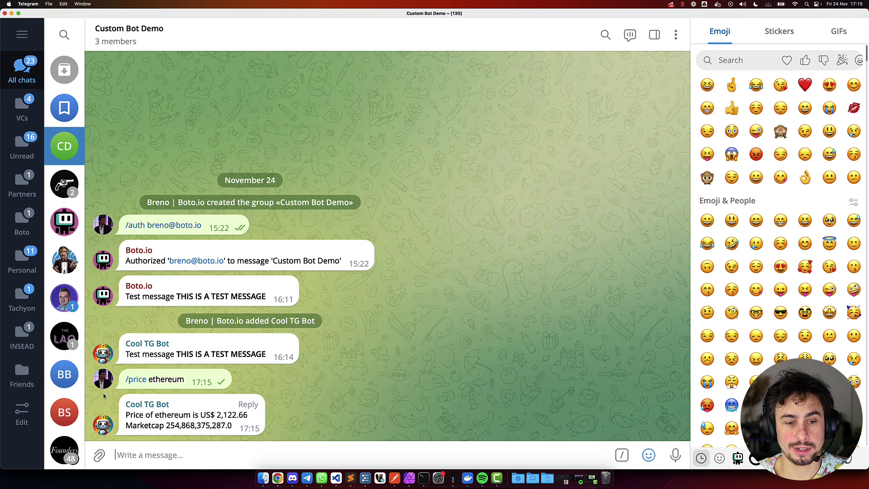
click(103, 425)
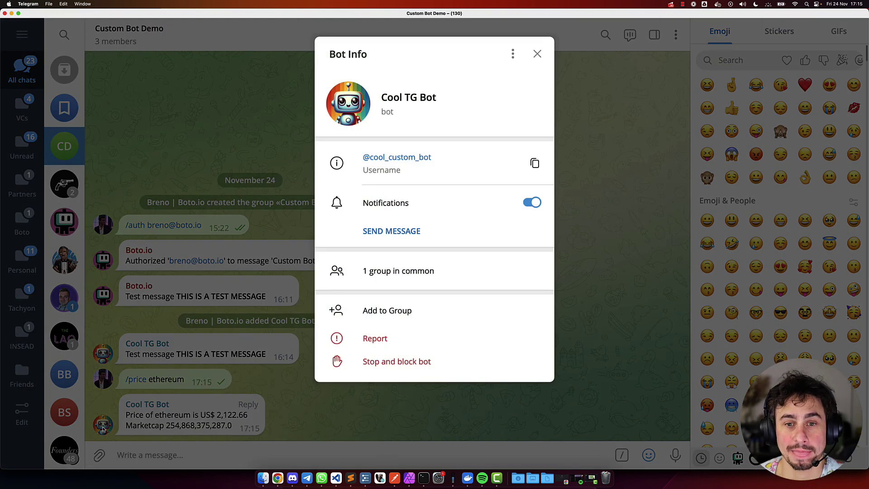
click(202, 186)
Switch back to Boto, set the Send Message block's Reply Message ID to the Telegram - Command Message ID variable, and save the Boto.
key(ctrl+Up)
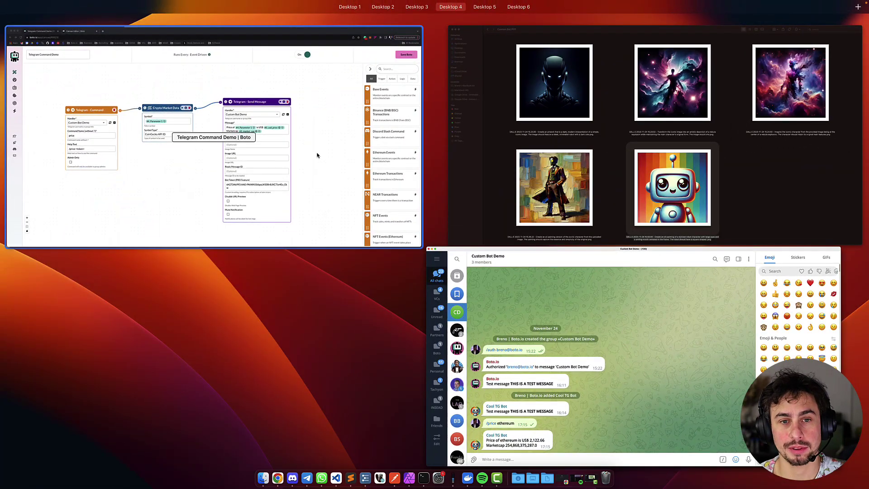
click(317, 156)
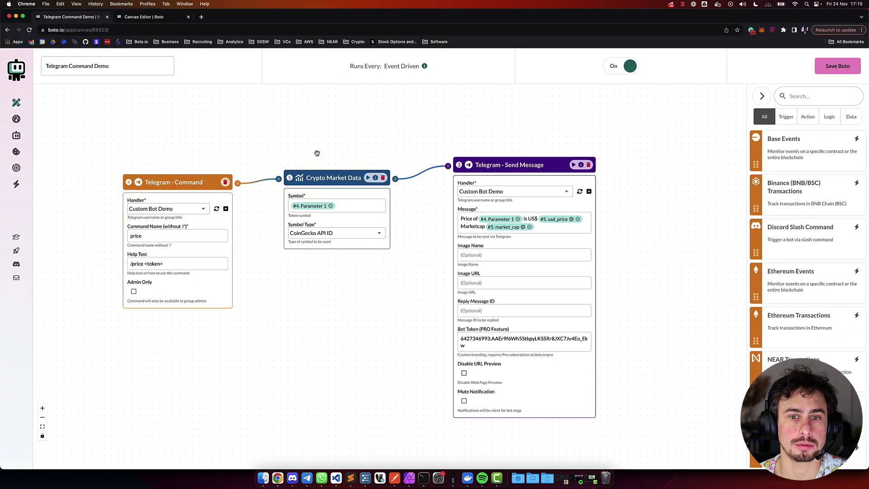
click(493, 311)
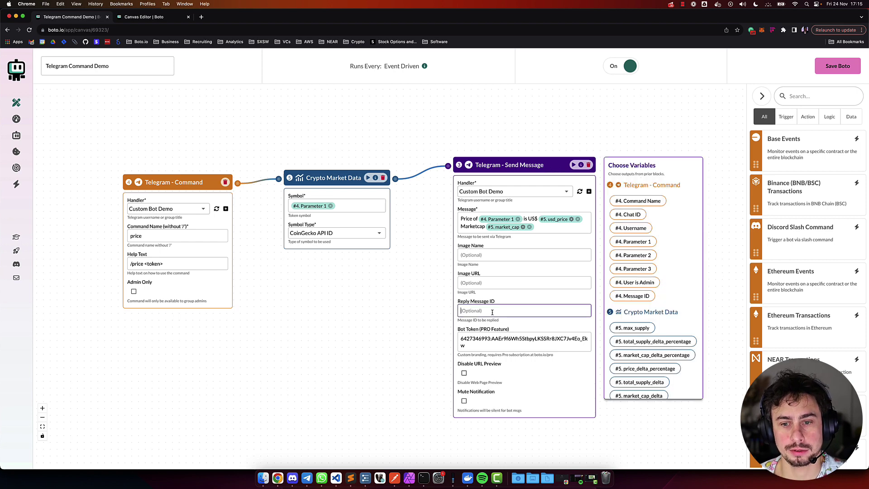
scroll(658, 348, down, 1)
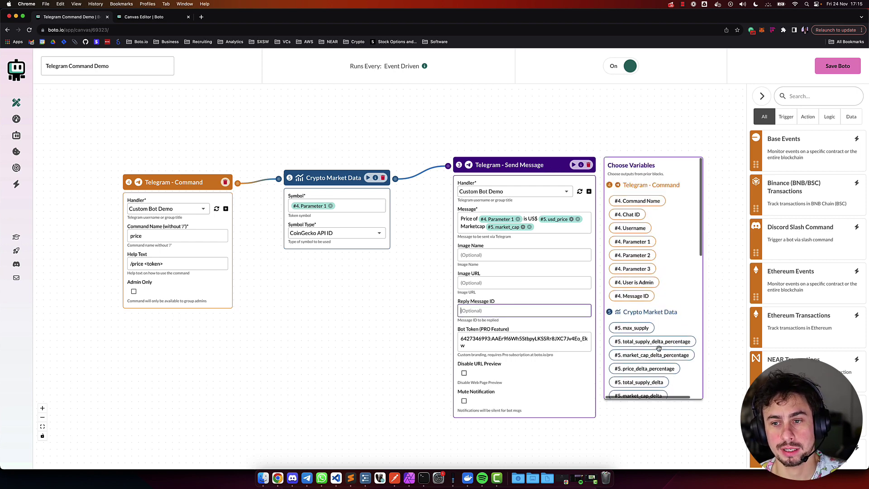
click(635, 297)
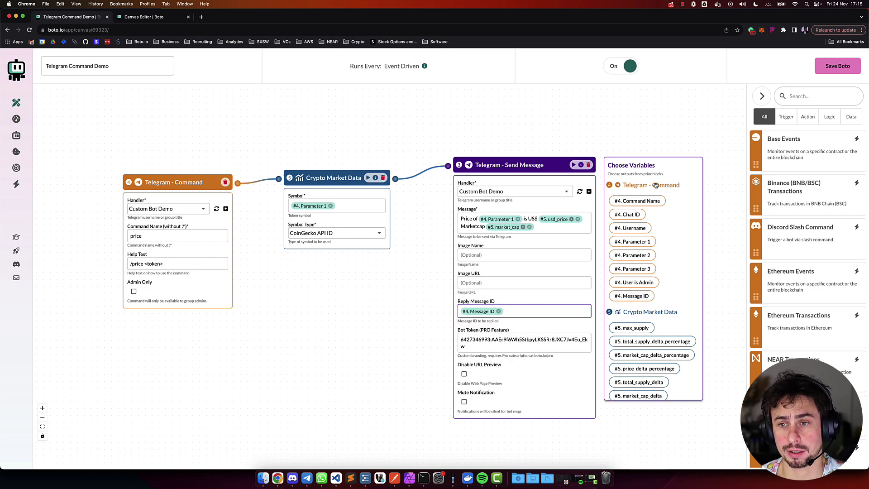
click(410, 301)
click(833, 66)
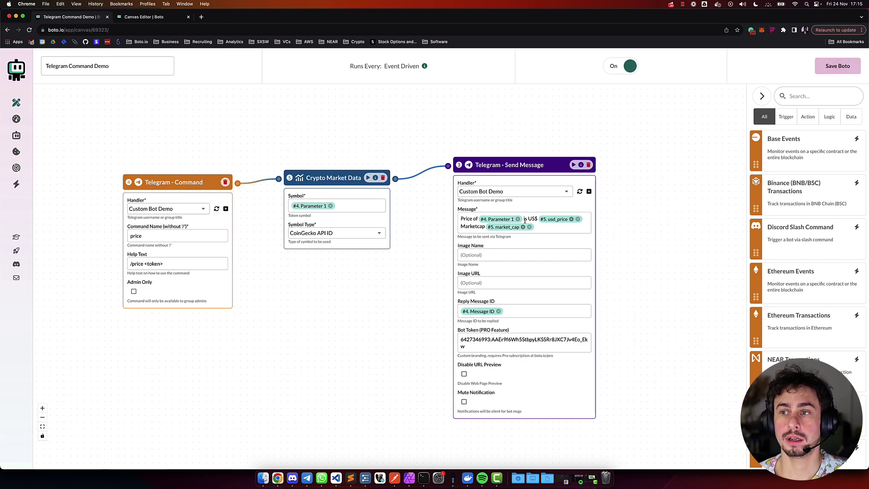
Switch to Telegram and send "/price ethereum" in the Custom Bot Demo group.
key(ctrl+Up)
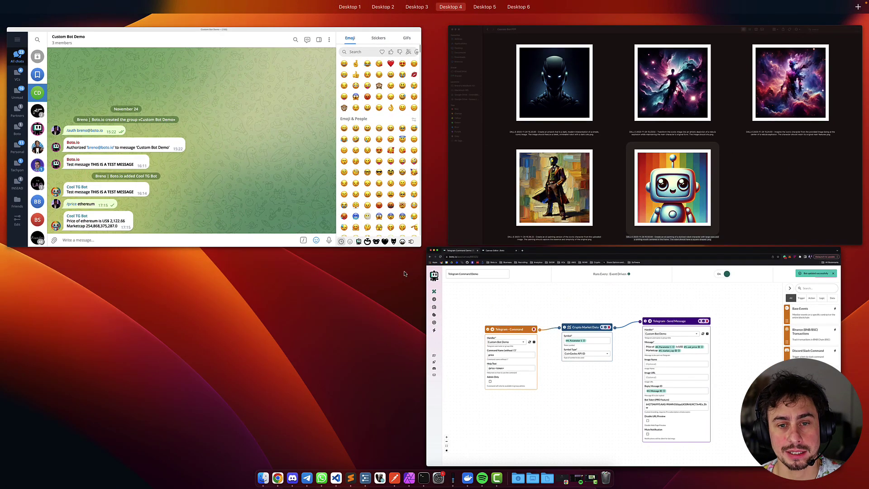
click(291, 200)
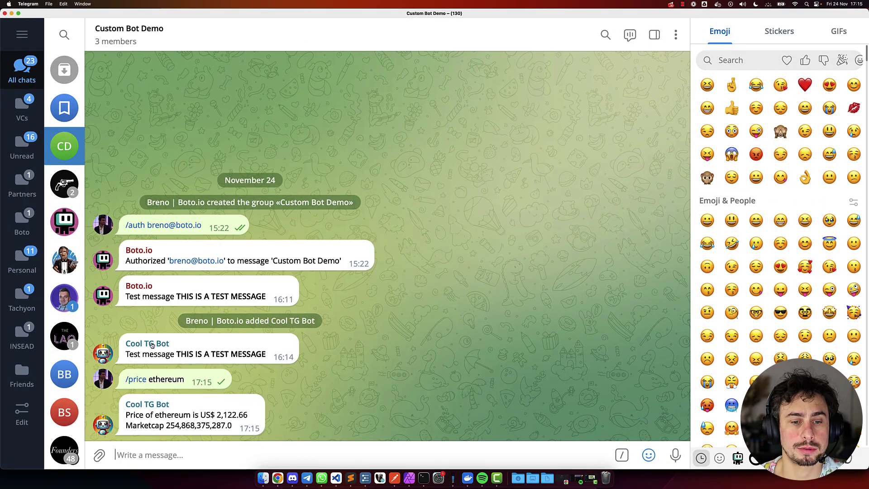
double_click(194, 406)
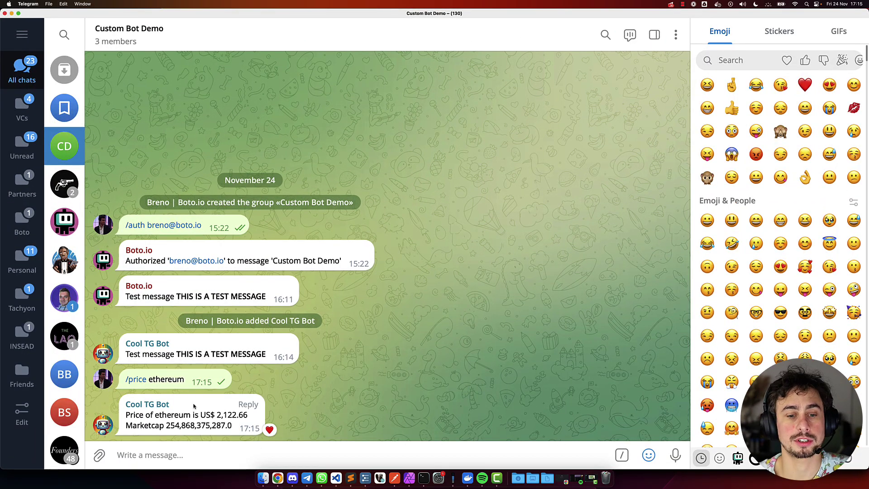
double_click(193, 406)
text(/)
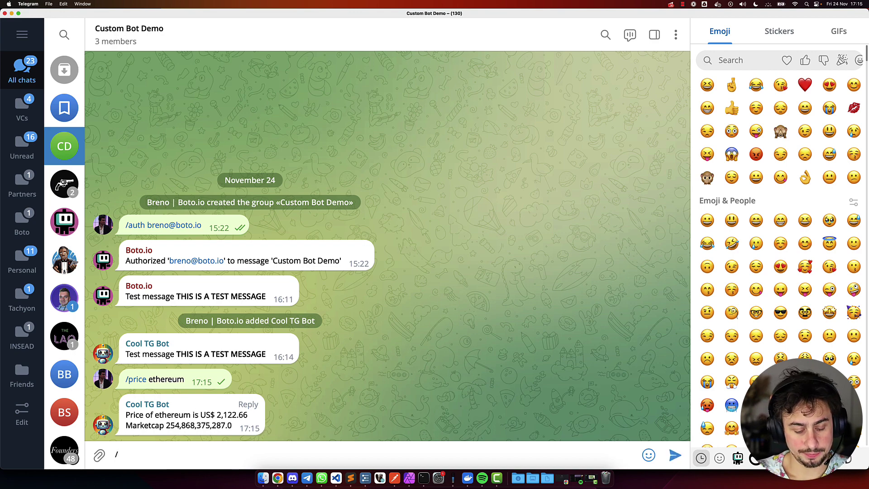
text(price )
text(eth)
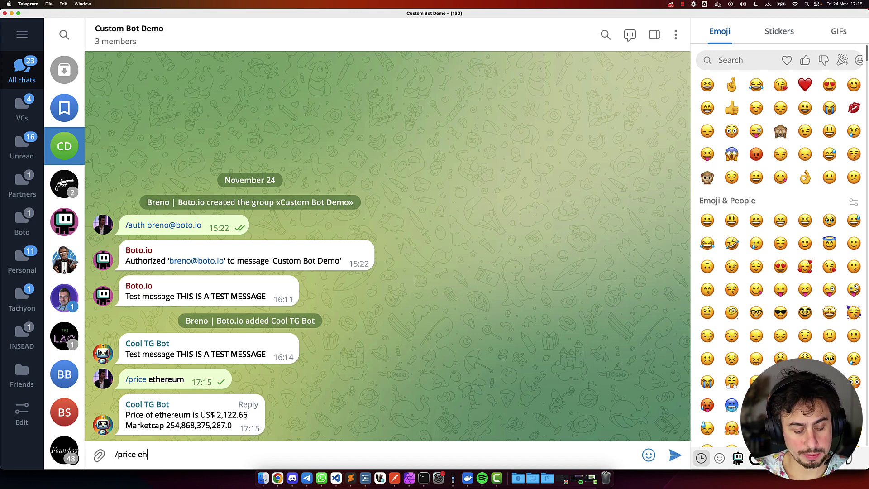
text(e)
key(BackSpace)
key(BackSpace)
text(thereum)
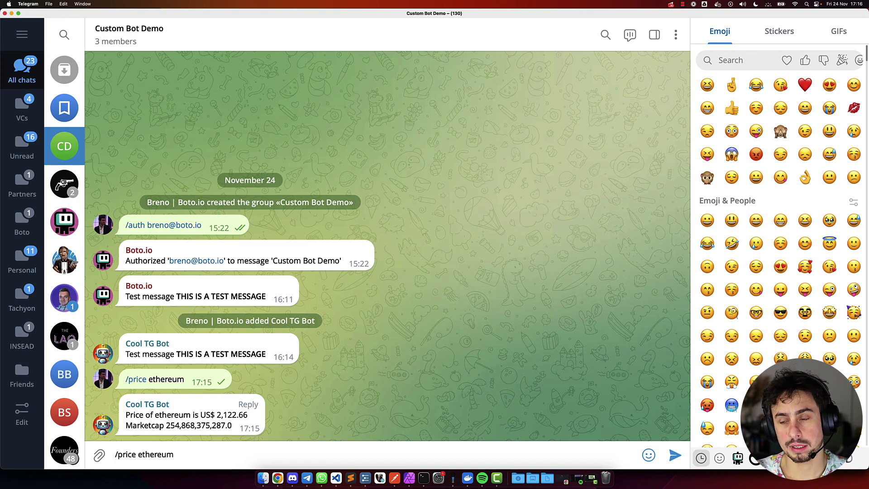
key(Return)
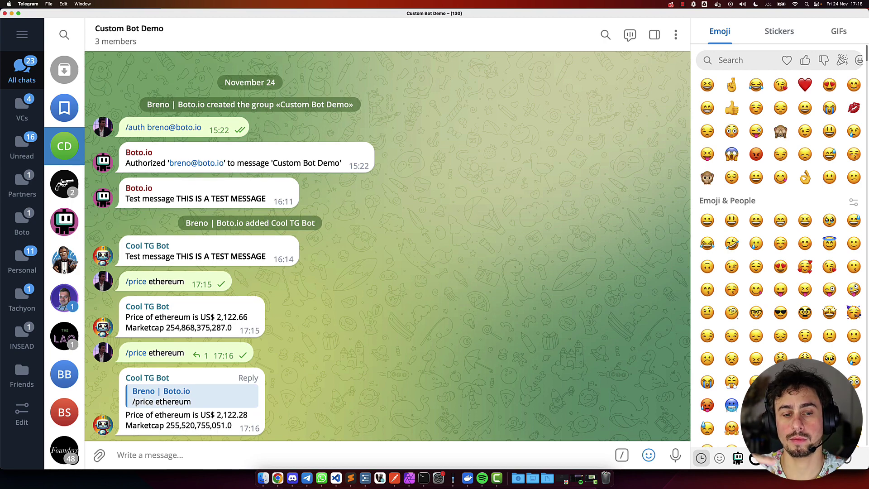
double_click(190, 316)
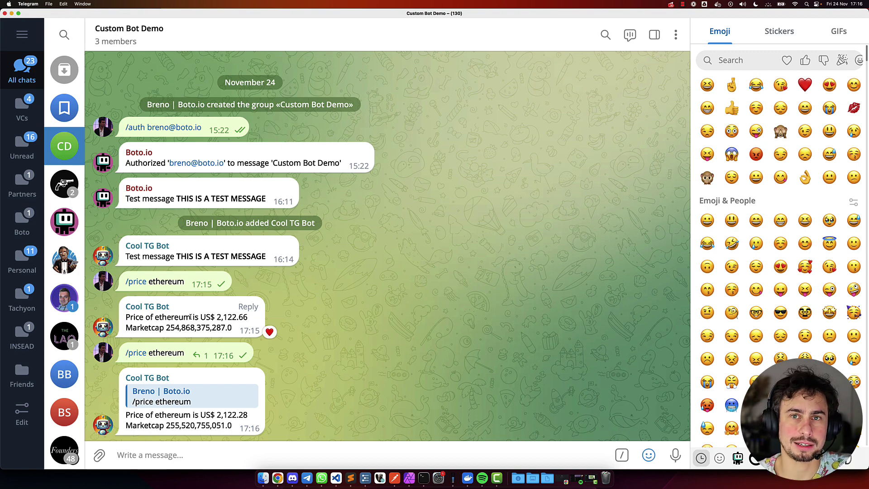
double_click(190, 317)
double_click(170, 409)
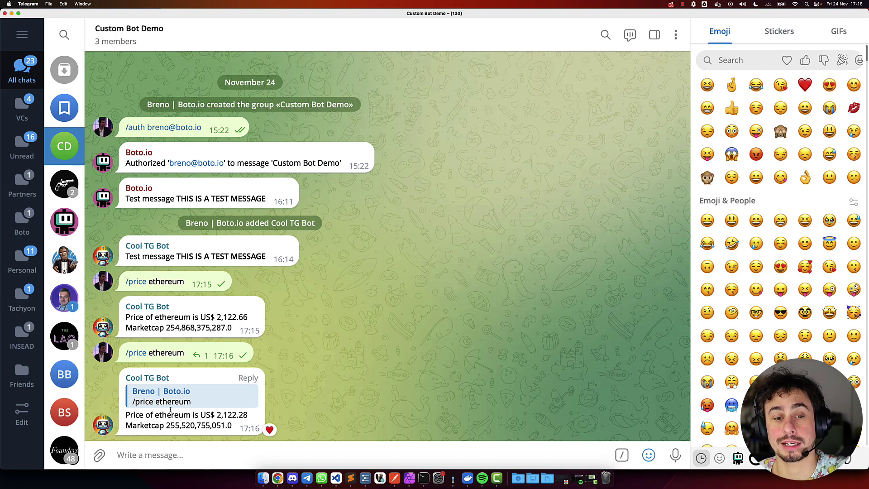